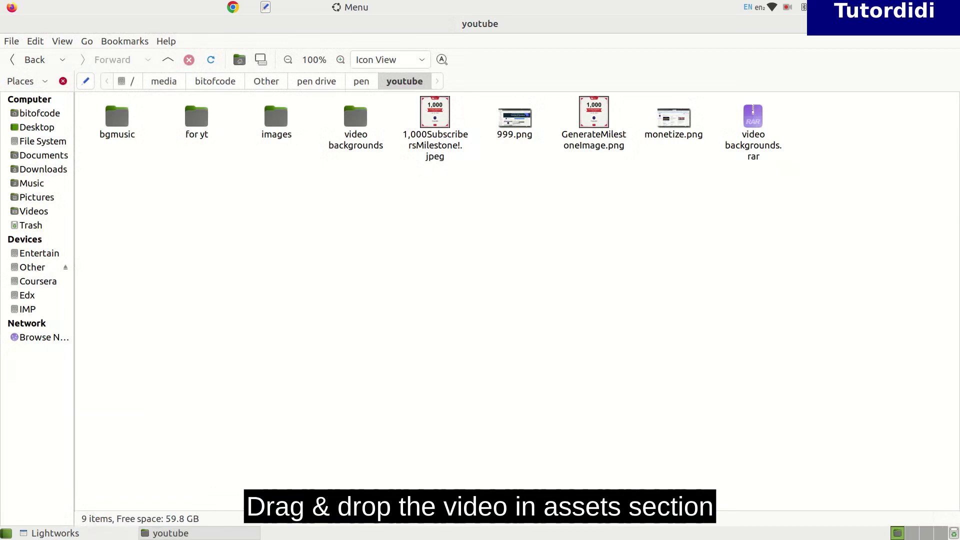
Import biking.mp4 from the video backgrounds/2023 folder into the project's clips and close the file manager
double_click(364, 147)
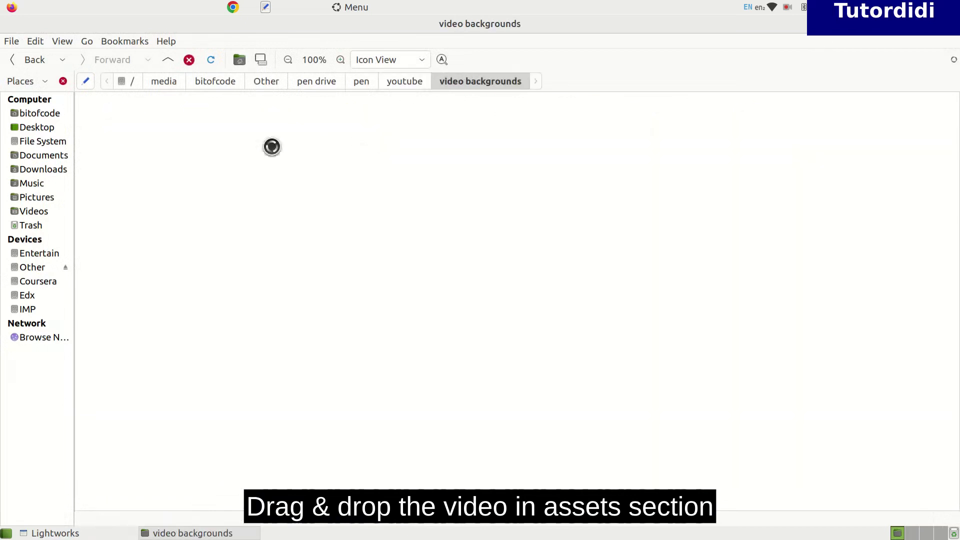
click(116, 127)
double_click(116, 125)
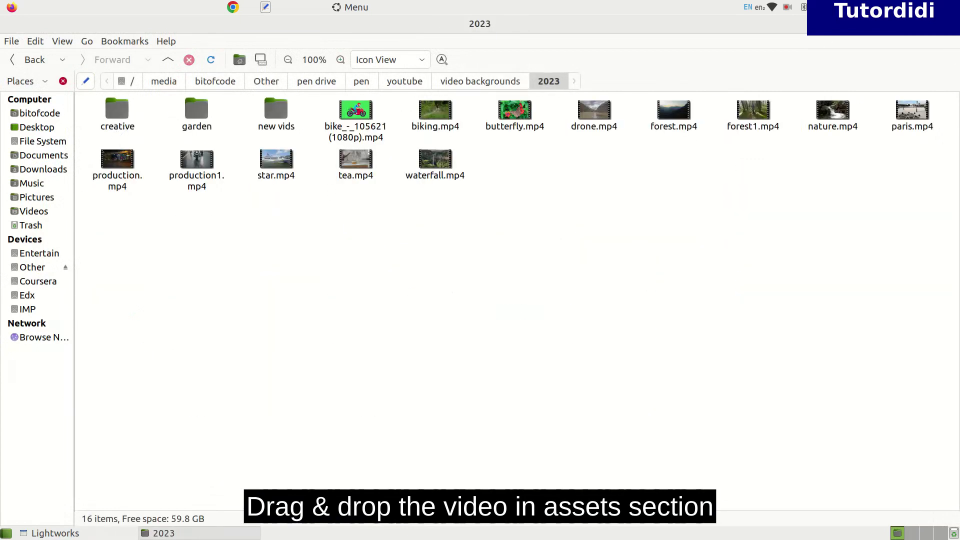
click(928, 23)
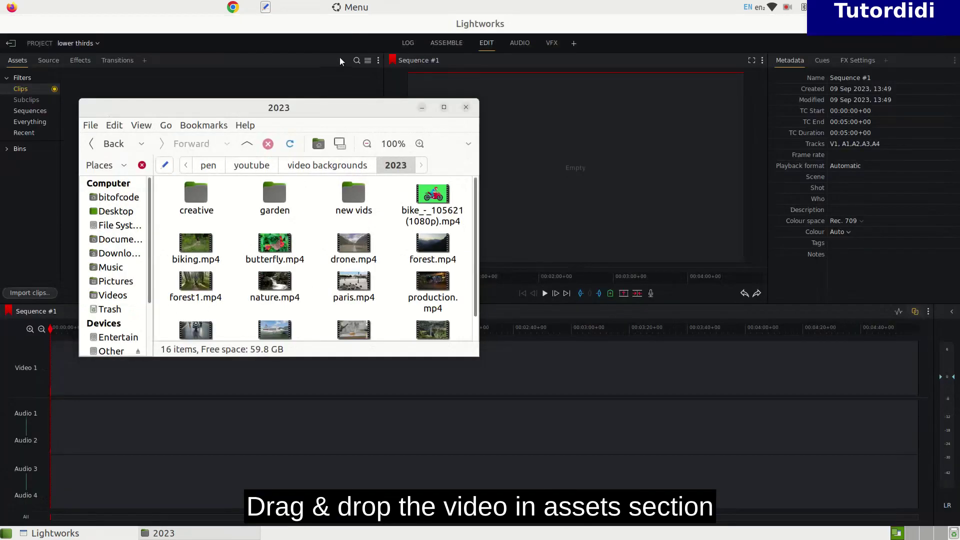
drag(333, 103, 632, 145)
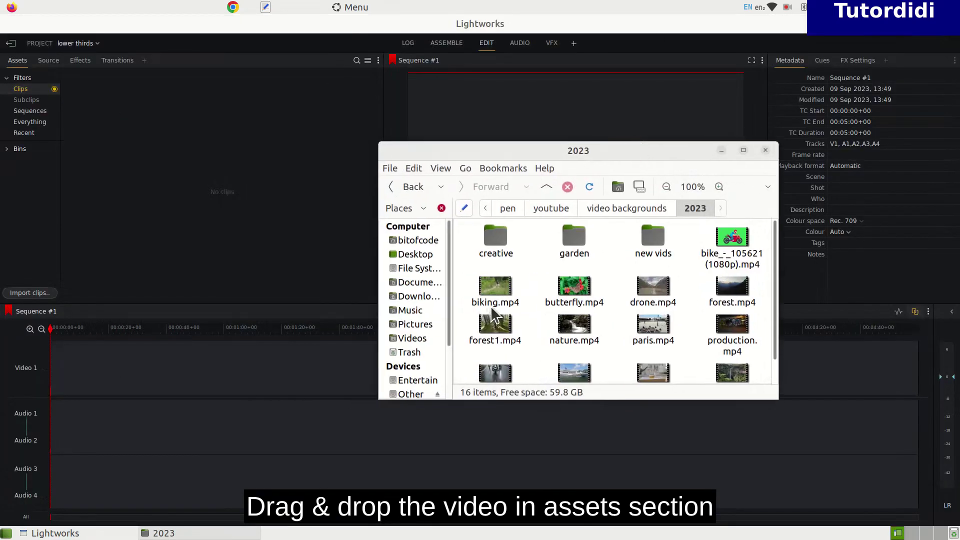
drag(499, 299, 231, 167)
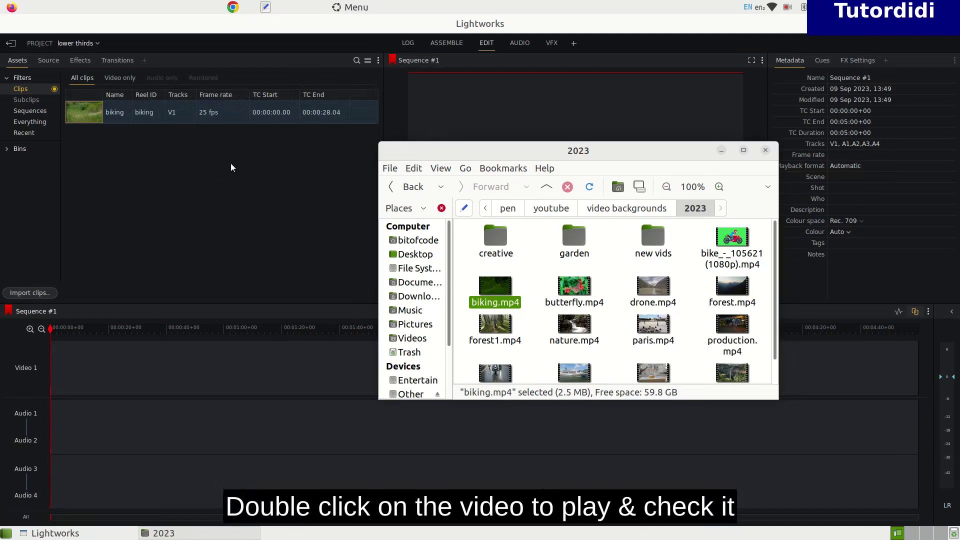
click(765, 150)
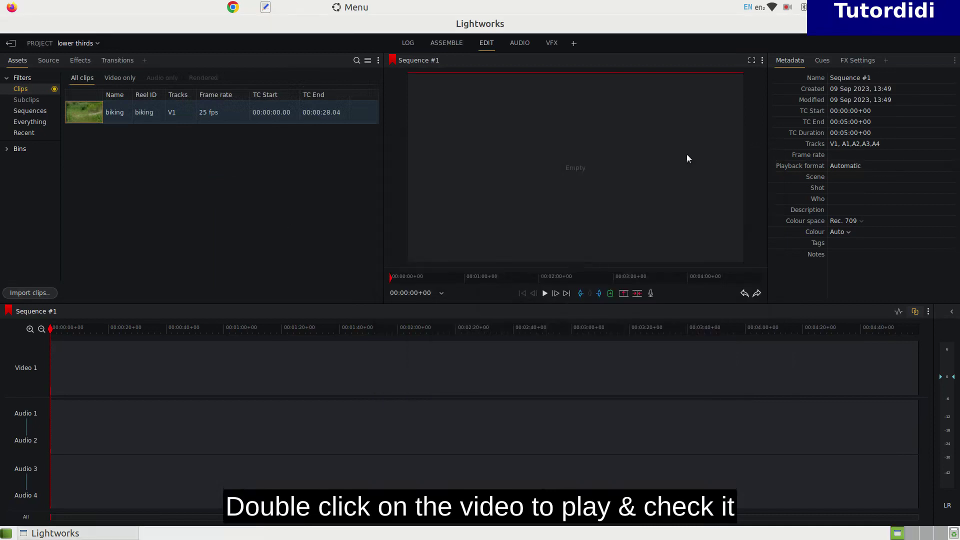
Preview the imported biking clip in the source viewer
double_click(88, 111)
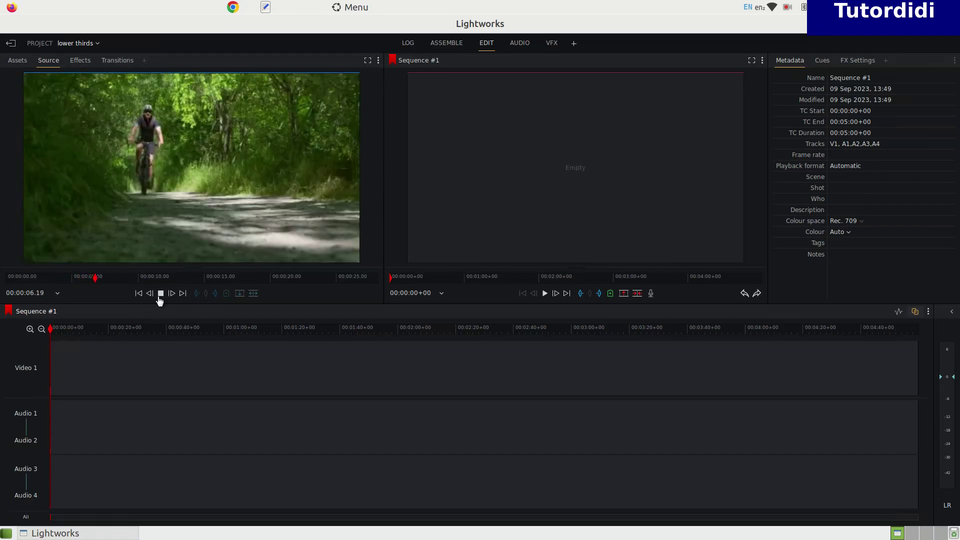
click(161, 293)
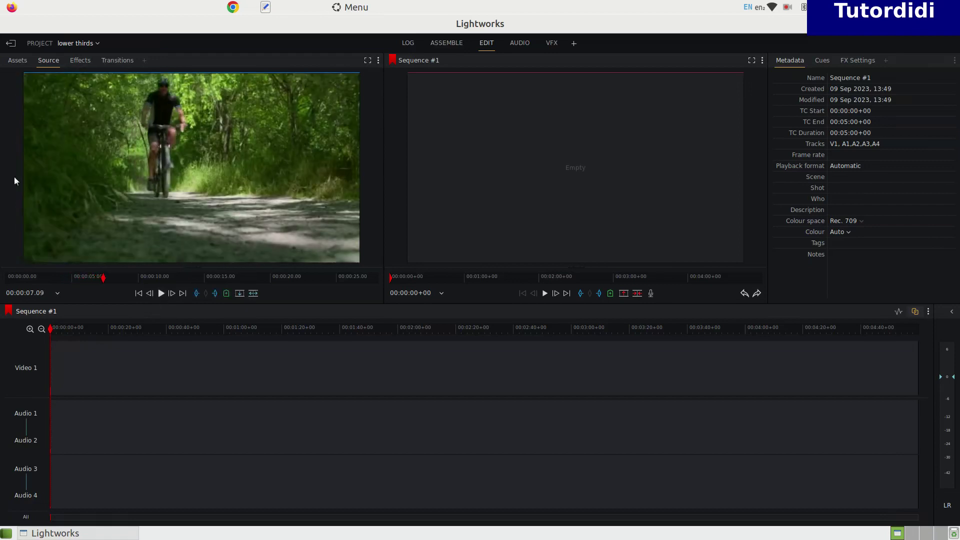
Place the biking clip at the start of the Video 1 track and play back the opening of the sequence
click(18, 60)
drag(85, 112, 70, 363)
scroll(83, 370, up, 2)
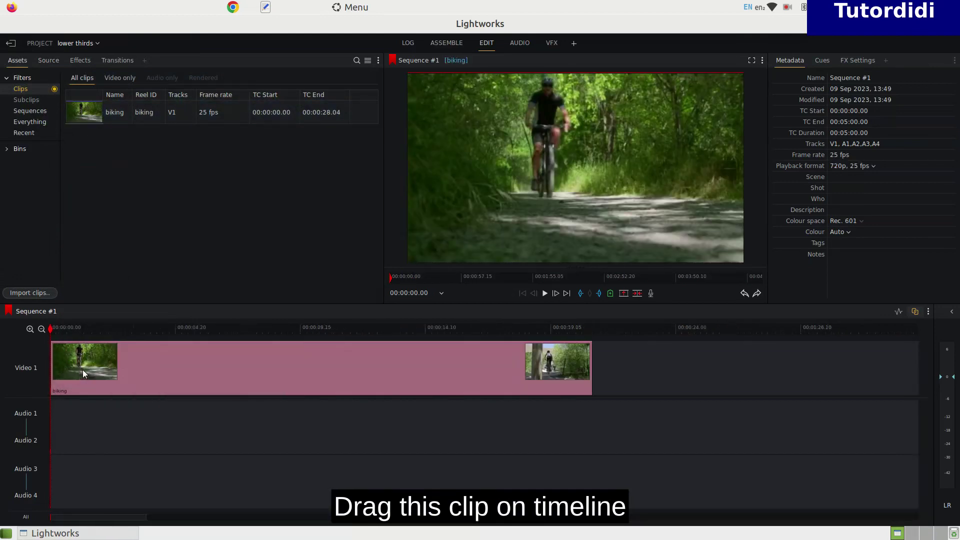
click(545, 293)
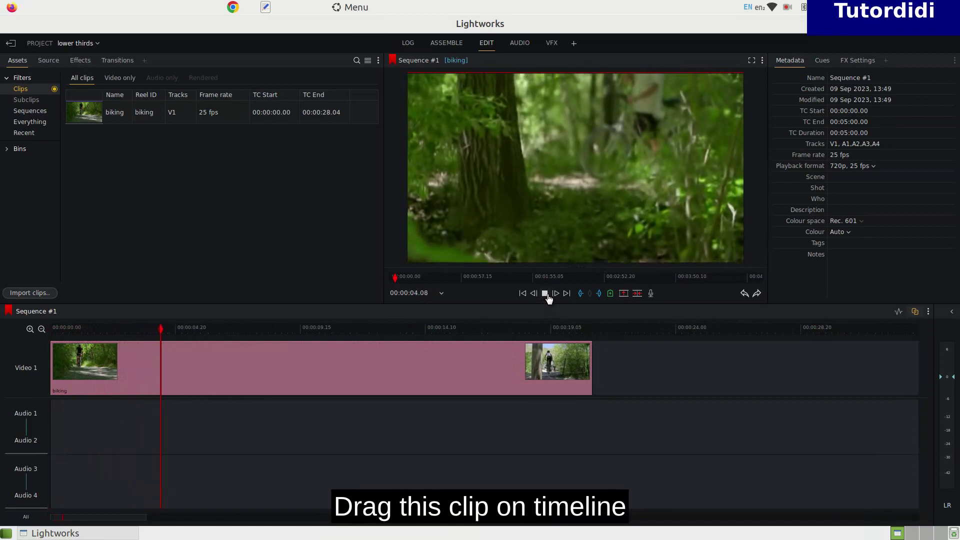
click(545, 294)
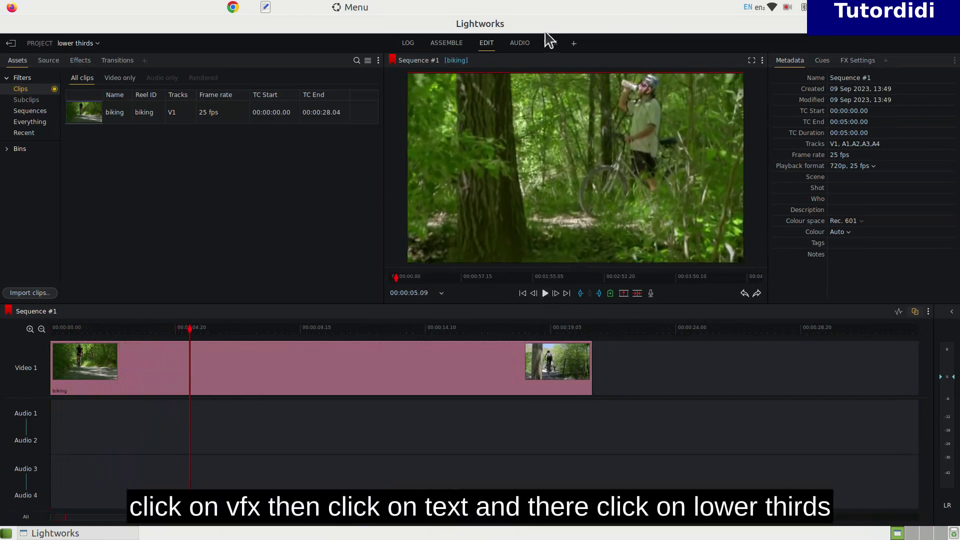
Switch to the VFX workspace and show only the Lower Thirds group of the text effects
click(551, 43)
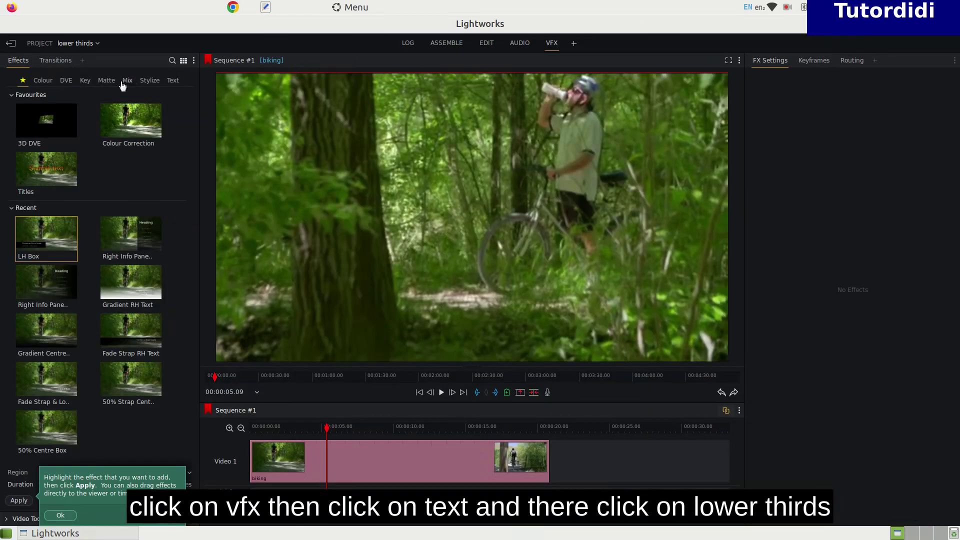
click(171, 85)
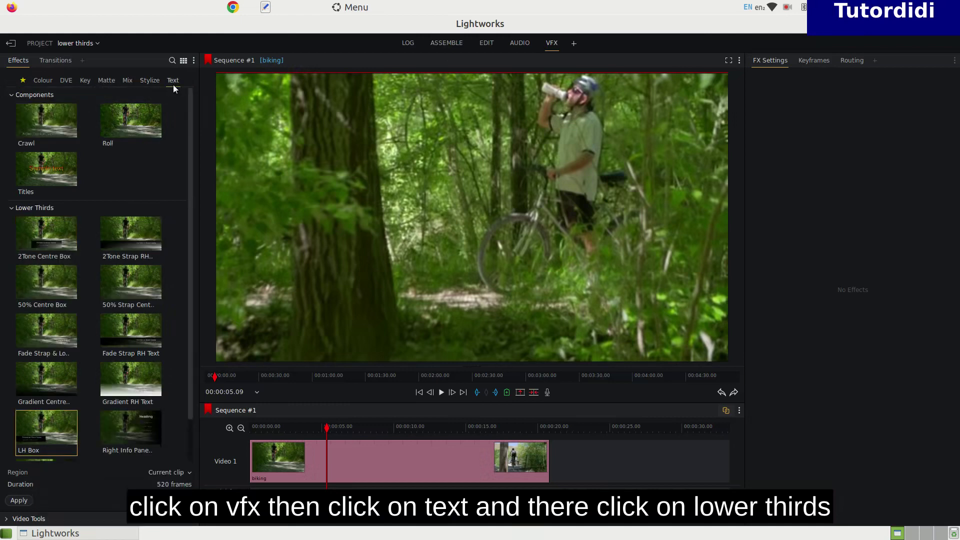
click(10, 209)
click(11, 96)
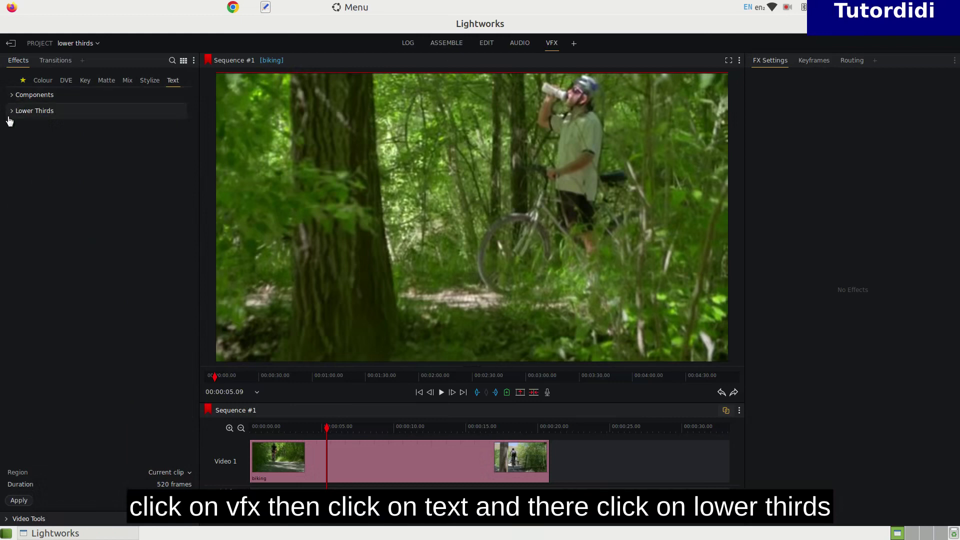
click(9, 118)
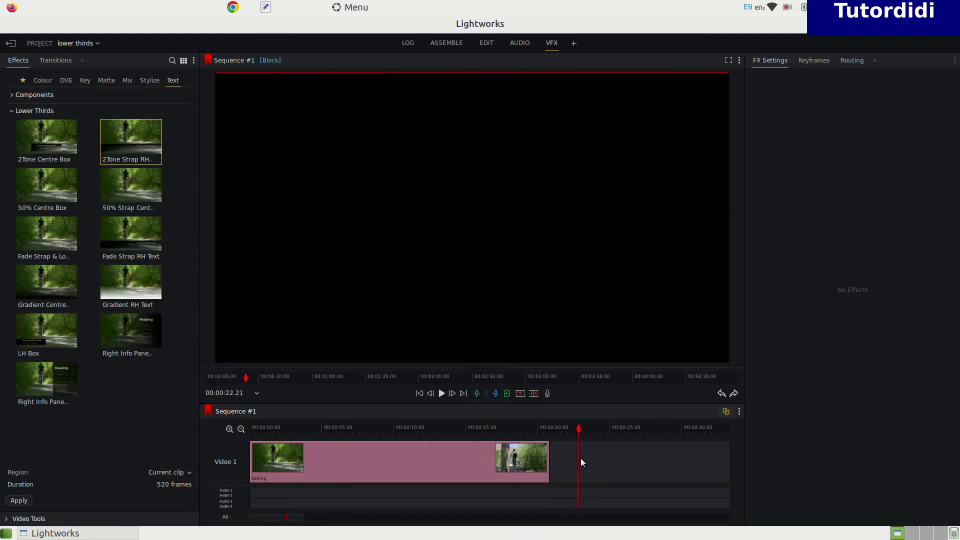
Try the 2Tone Strap RH lower third on the biking clip with the playhead at 00:00:14.13, and undo it
click(450, 447)
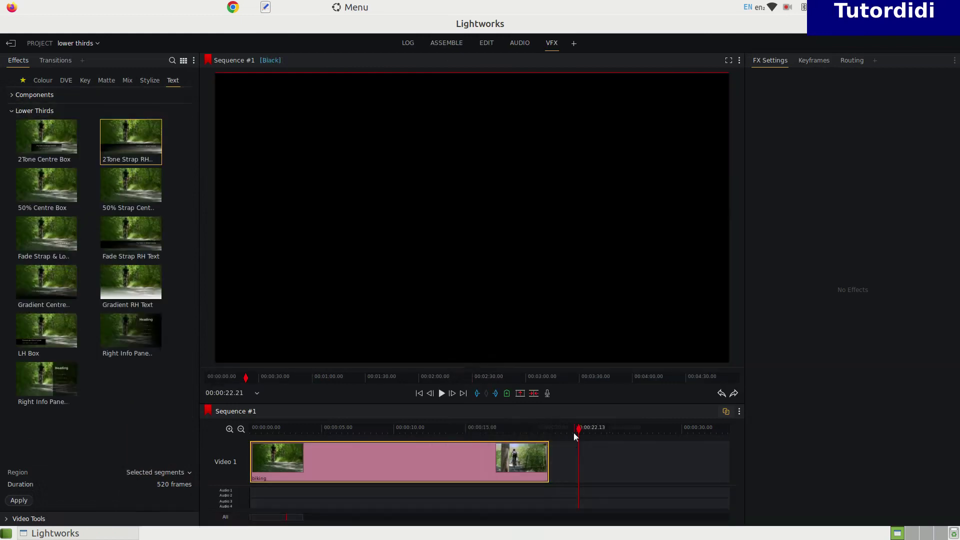
drag(578, 429, 459, 437)
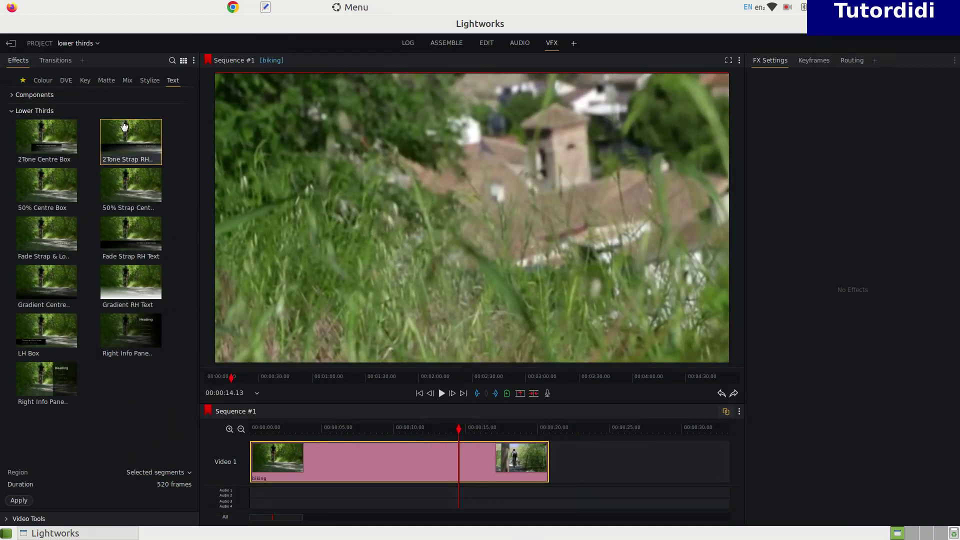
double_click(128, 136)
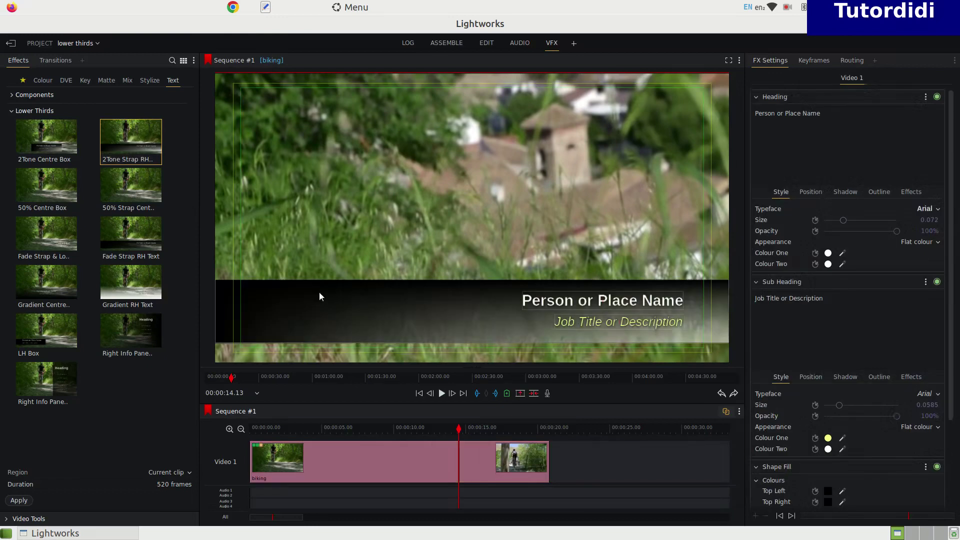
key(ctrl+z)
Try the 50% Centre Box and 50% Strap Centre lower thirds on the biking clip, undoing each
double_click(46, 186)
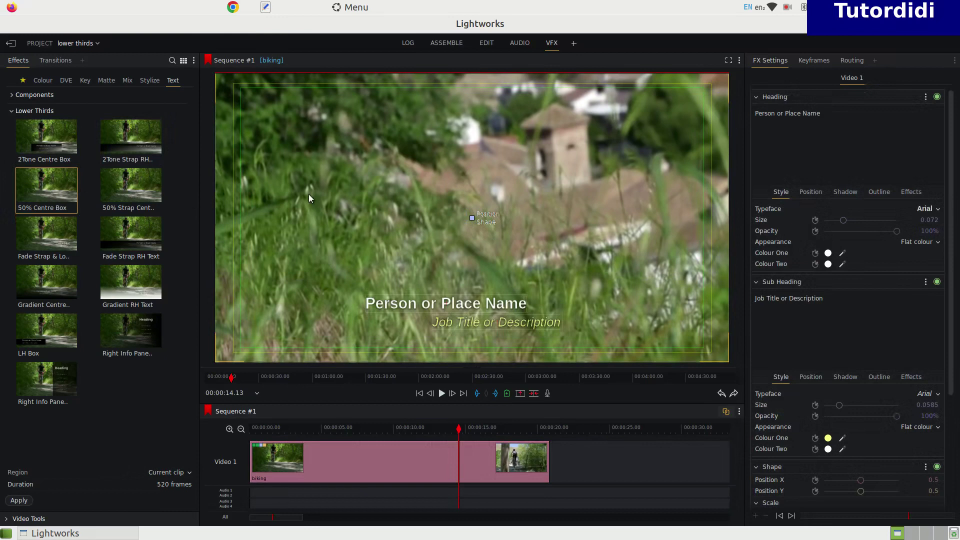
key(ctrl+z)
double_click(125, 199)
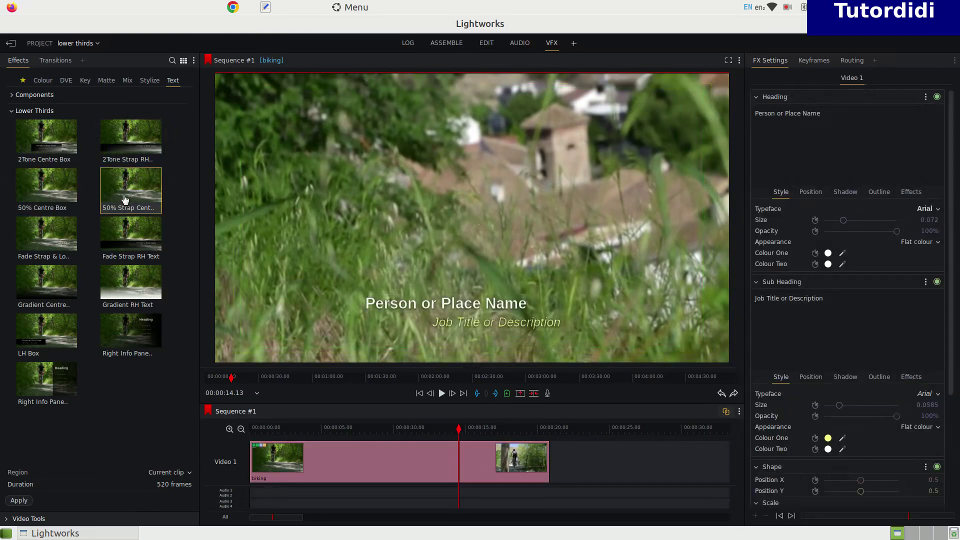
key(ctrl+z)
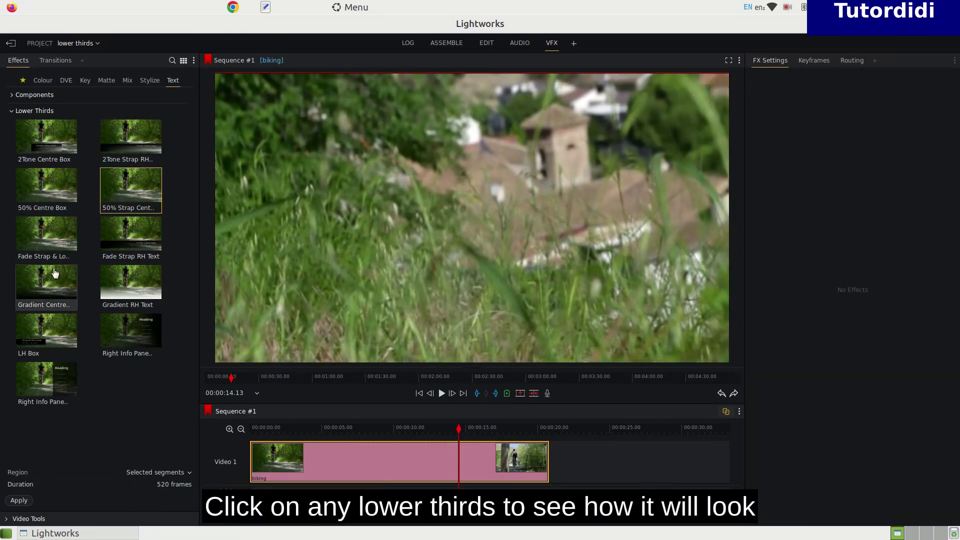
Try the Fade Strap & Logo lower third with playback, add Fade Strap RH Text over it, and undo both
double_click(58, 245)
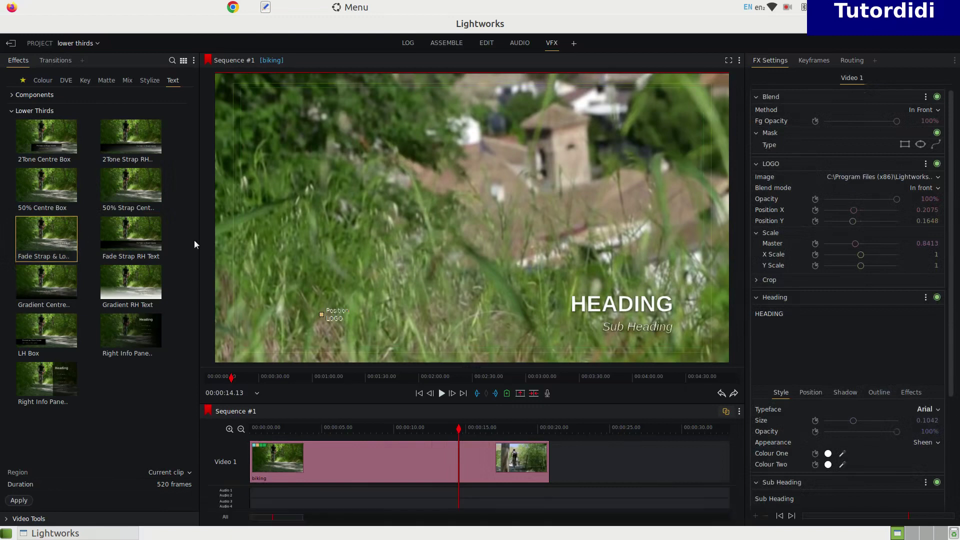
click(441, 395)
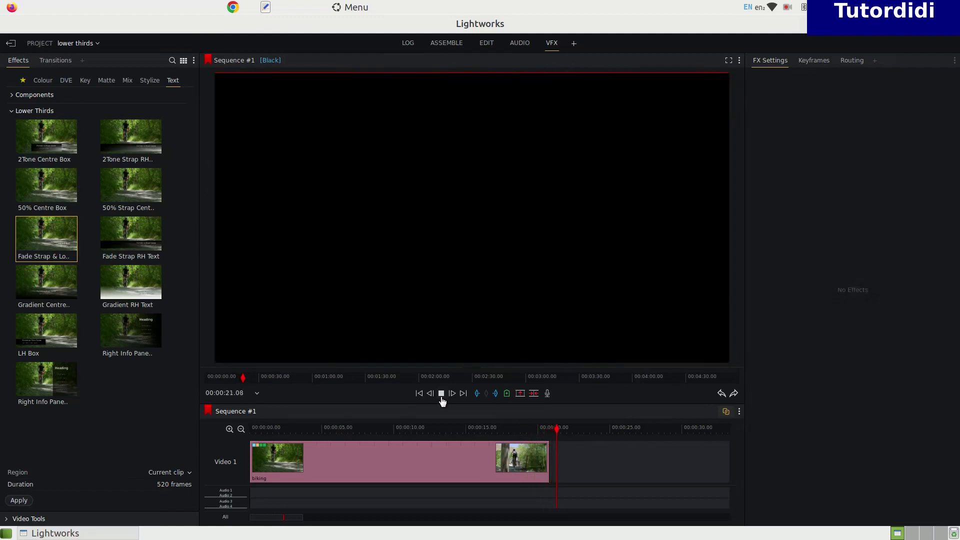
drag(159, 250, 452, 445)
drag(520, 444, 520, 443)
click(128, 244)
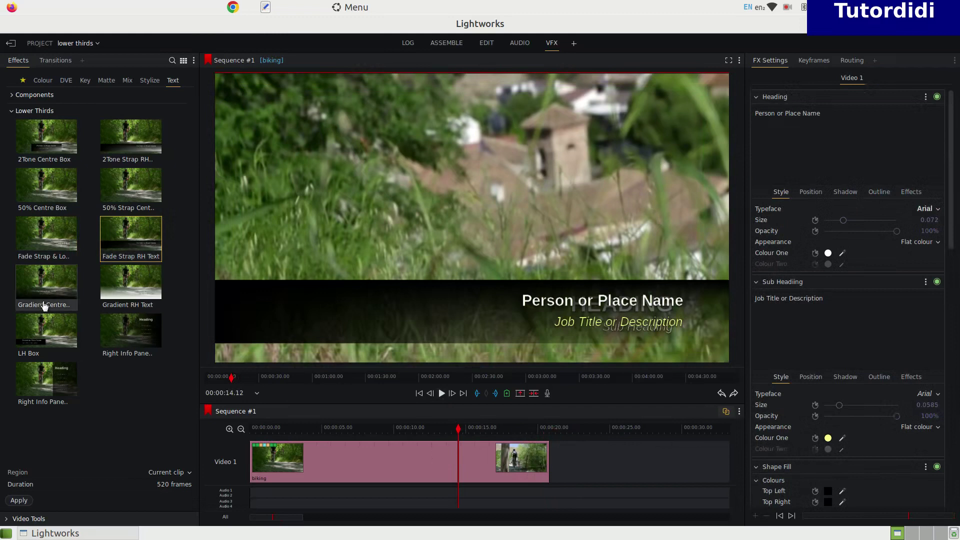
key(ctrl+z)
Try the Gradient Centre and Gradient RH Text lower thirds on the biking clip, undoing each
drag(33, 272, 400, 348)
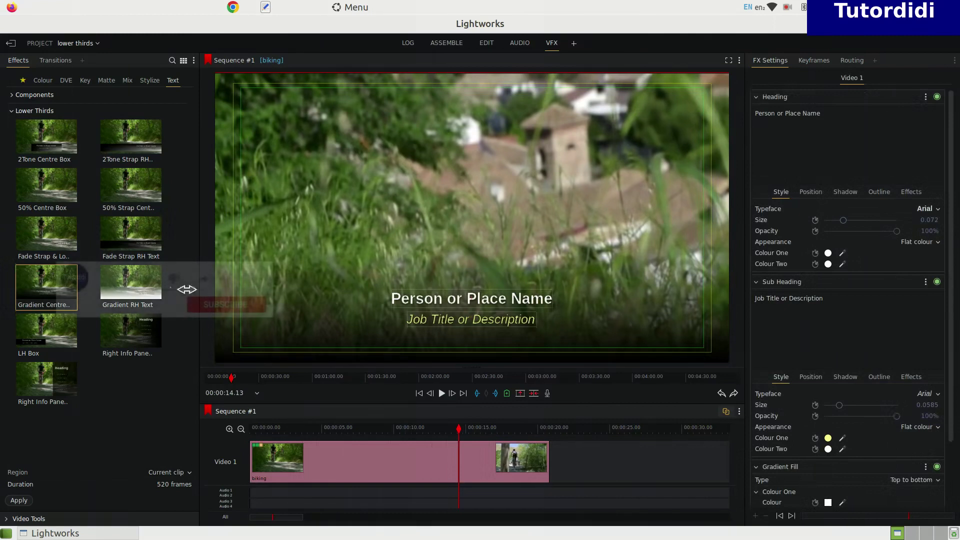
key(ctrl+z)
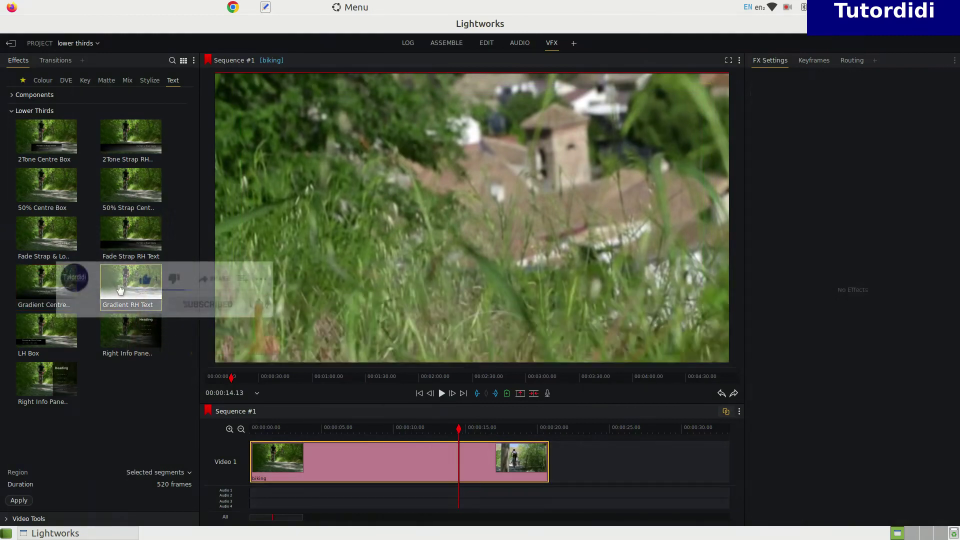
double_click(120, 289)
key(ctrl+z)
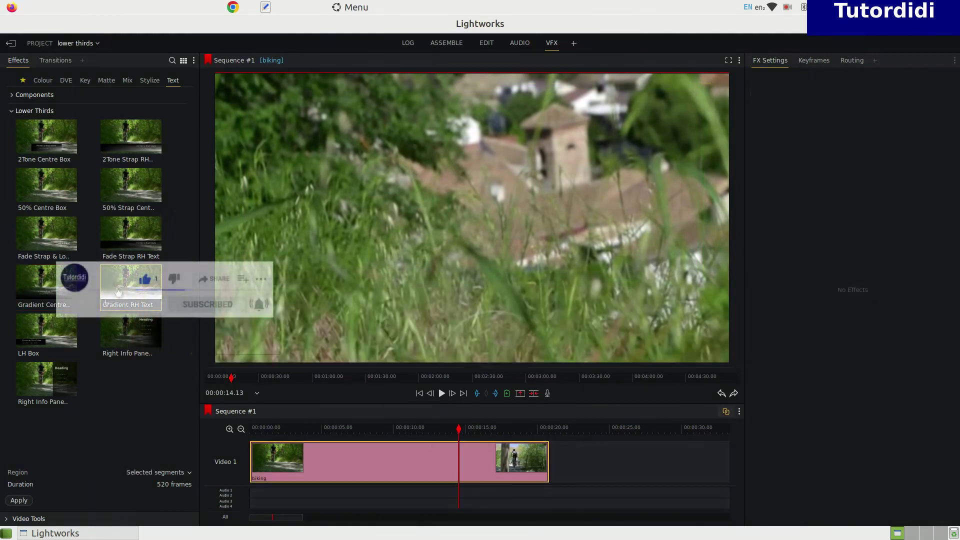
Try the LH Box lower third on the biking clip and undo it
click(37, 330)
double_click(37, 330)
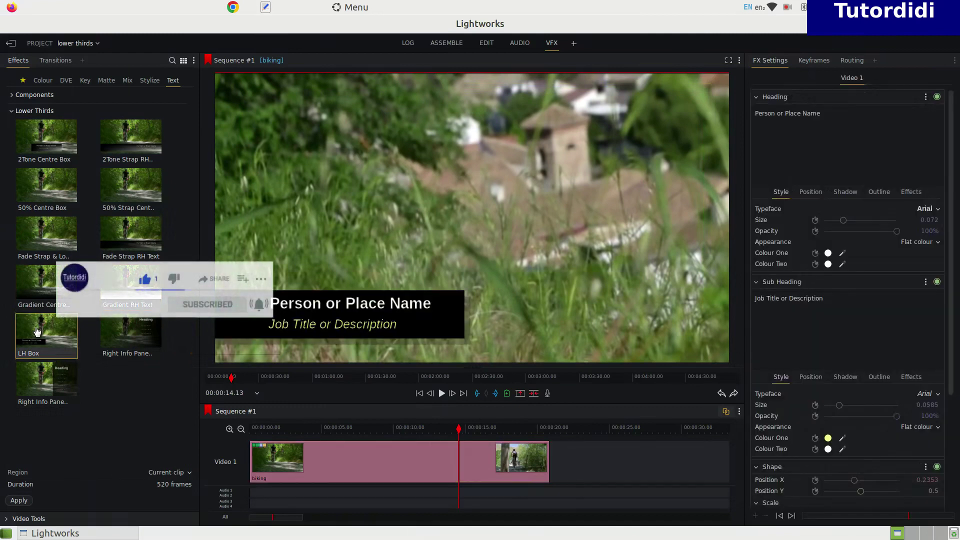
key(ctrl+z)
Try both Right Info Panel lower thirds on the biking clip one after the other, undoing each
click(132, 340)
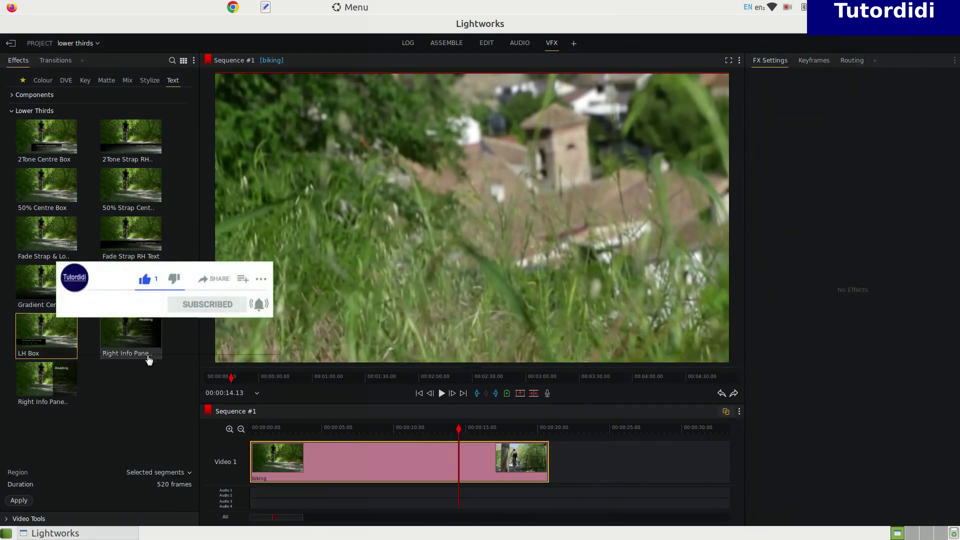
double_click(128, 334)
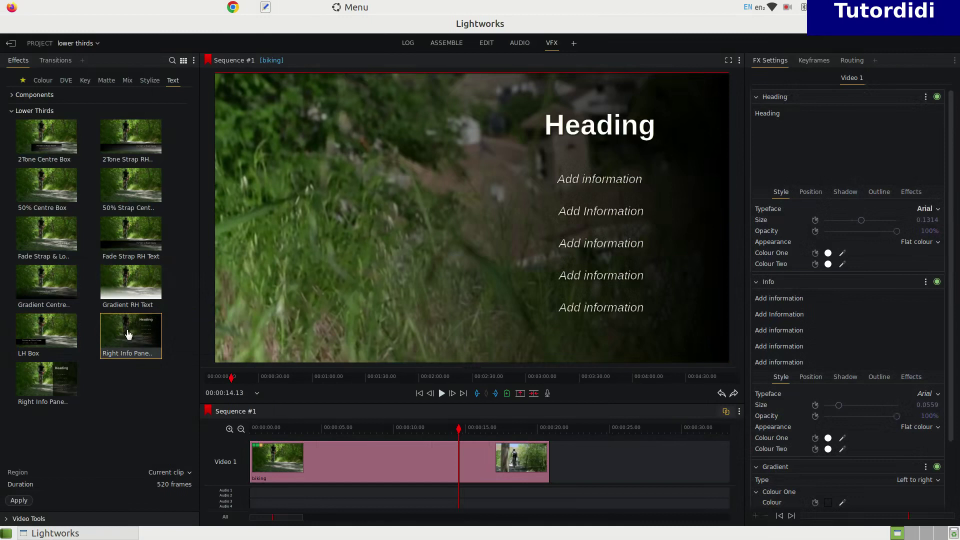
key(ctrl+z)
click(50, 381)
double_click(51, 380)
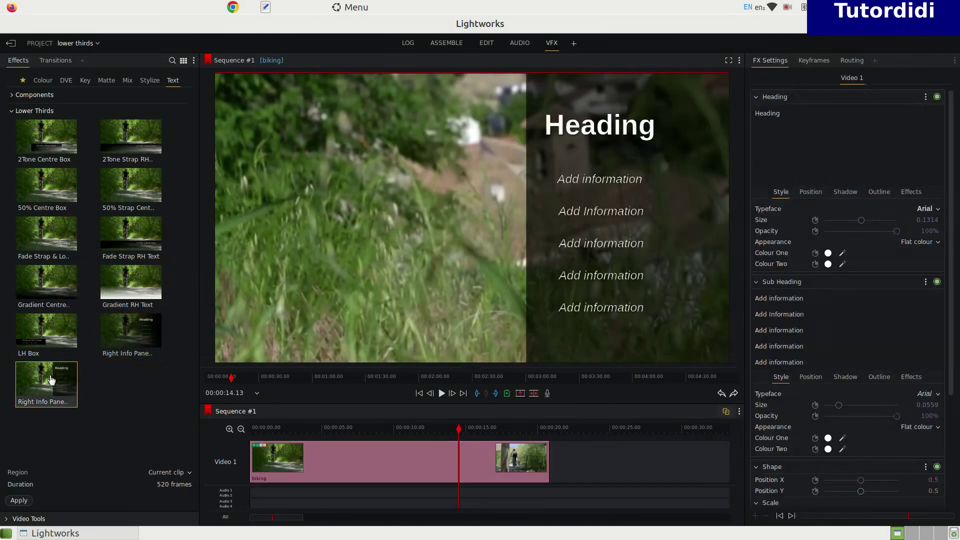
key(ctrl+z)
Apply the LH Box lower third to the whole biking clip again and undo it
click(43, 328)
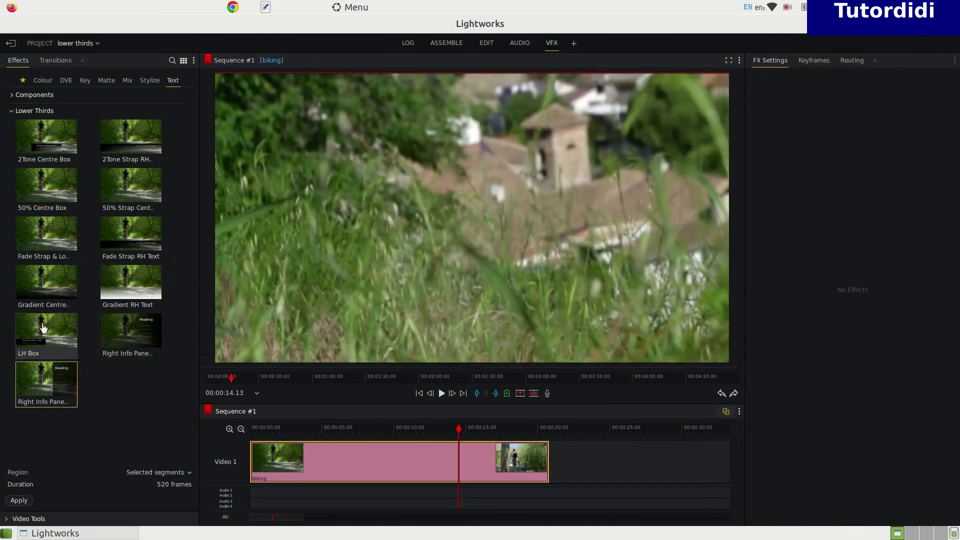
double_click(43, 328)
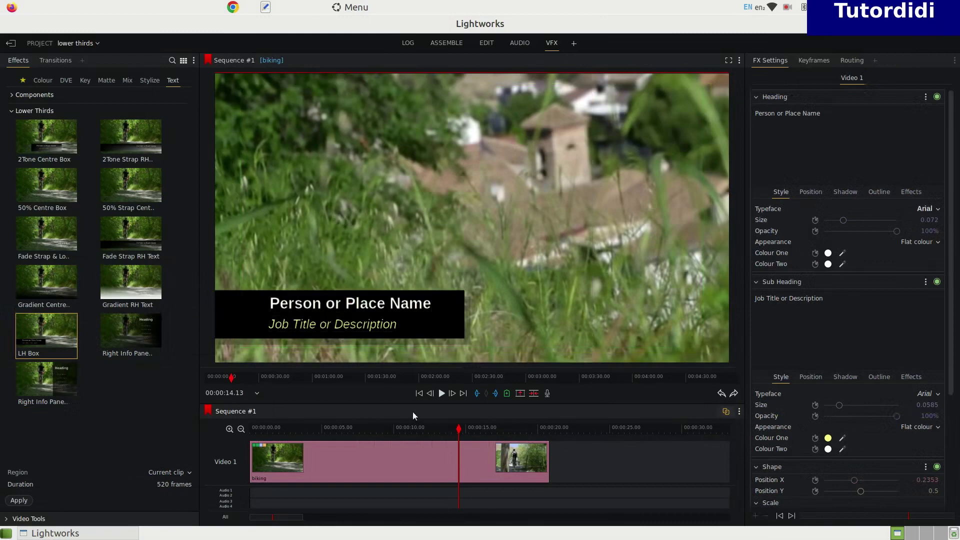
key(ctrl+z)
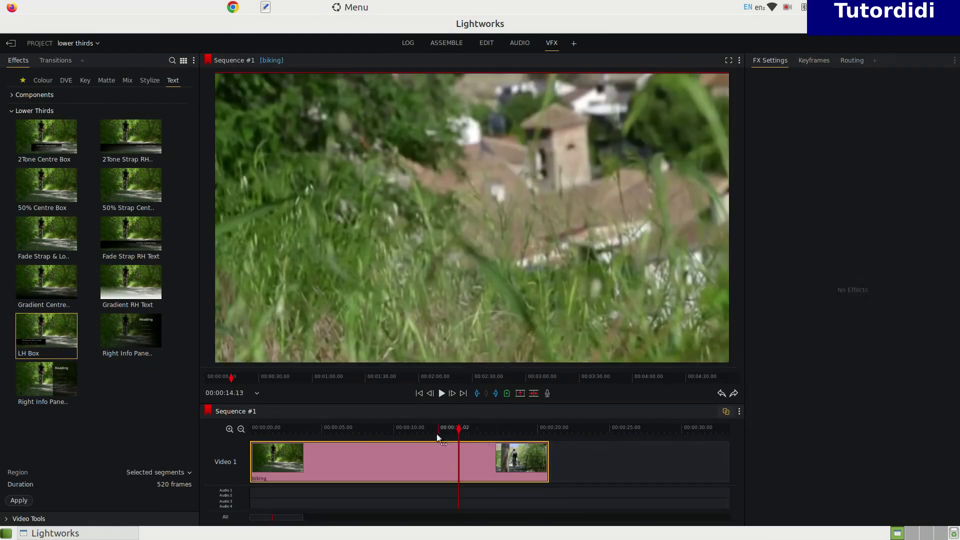
Move the timeline playhead to 00:00:06.15 within the biking clip
click(447, 436)
drag(458, 429, 344, 427)
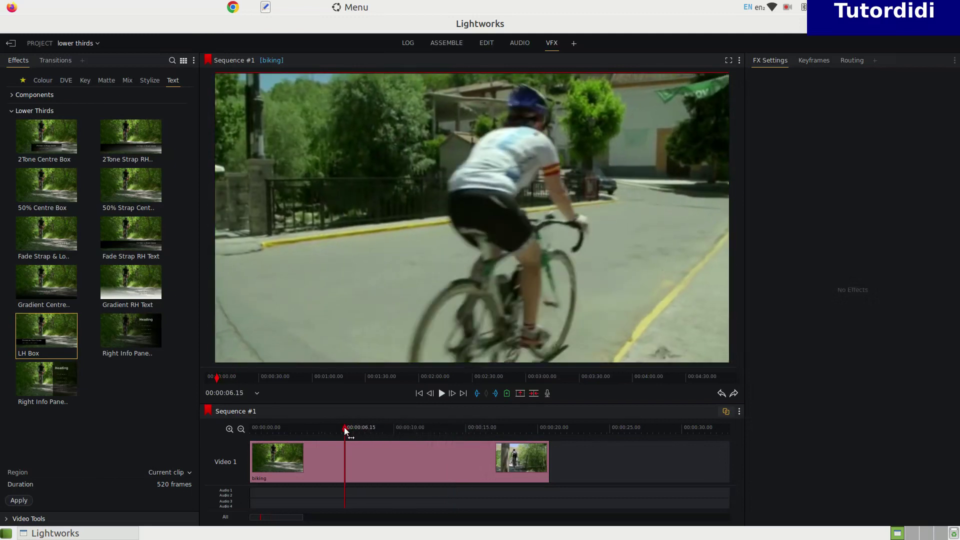
click(345, 475)
key(Delete)
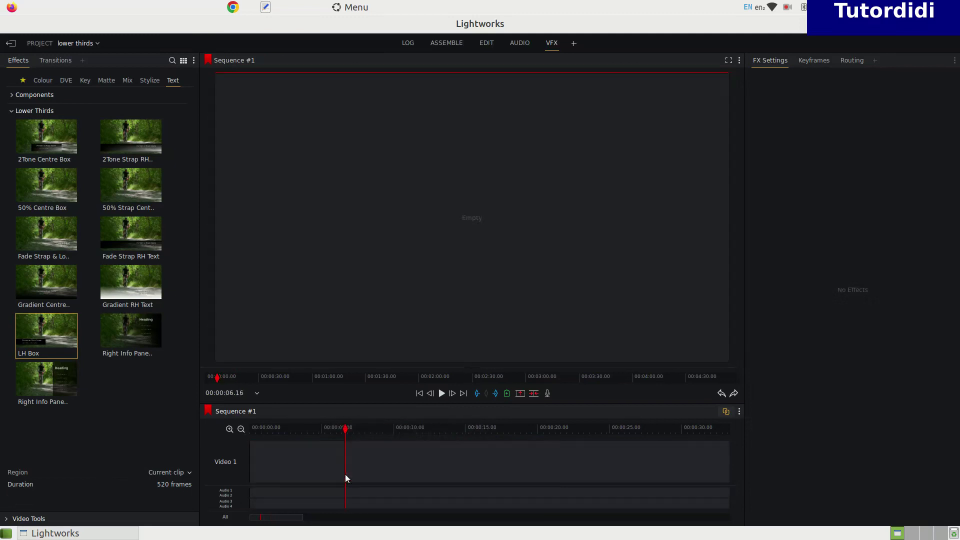
key(ctrl+z)
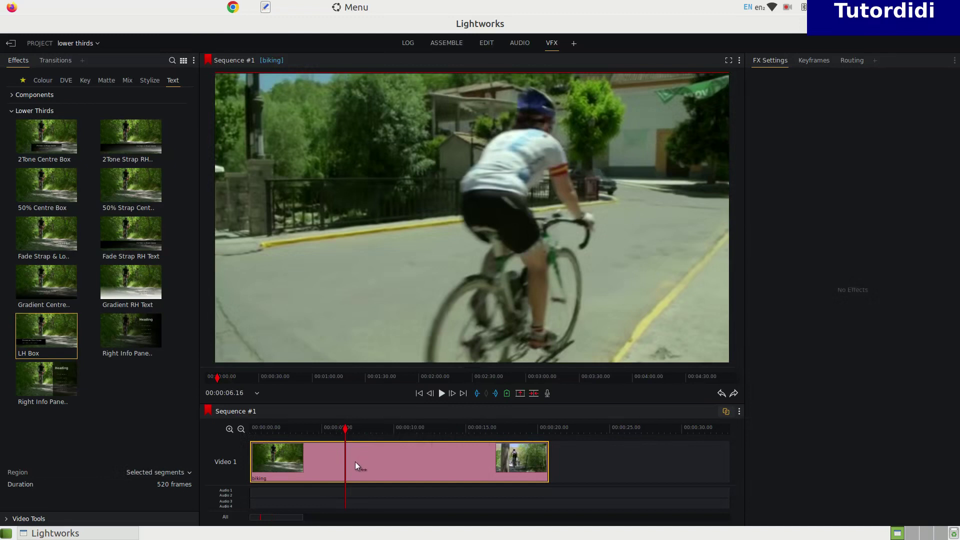
right_click(347, 455)
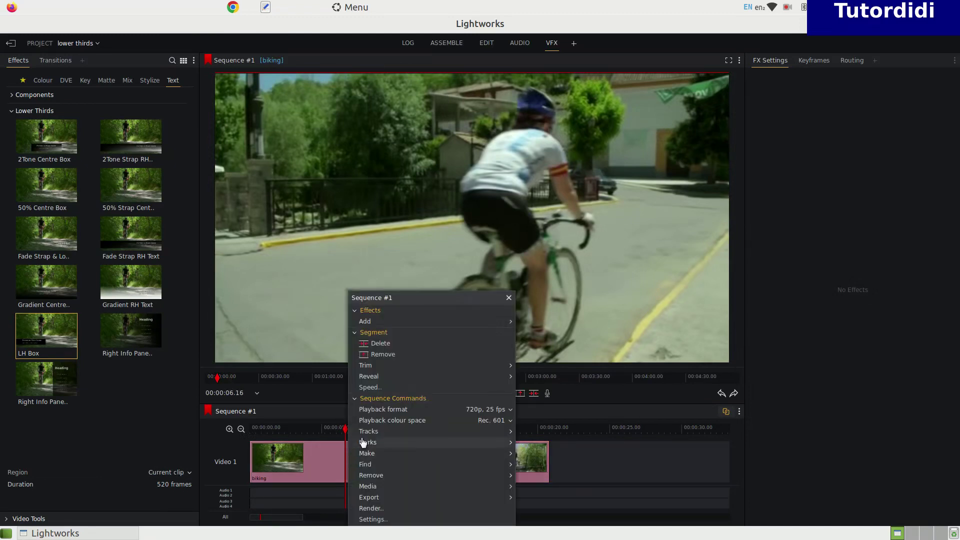
mouse_move(413, 377)
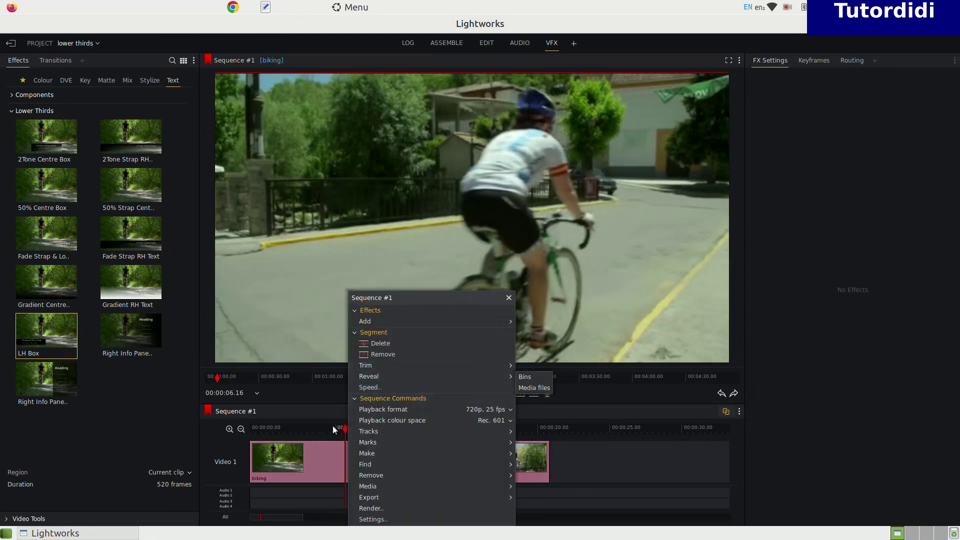
click(320, 462)
click(319, 463)
click(320, 463)
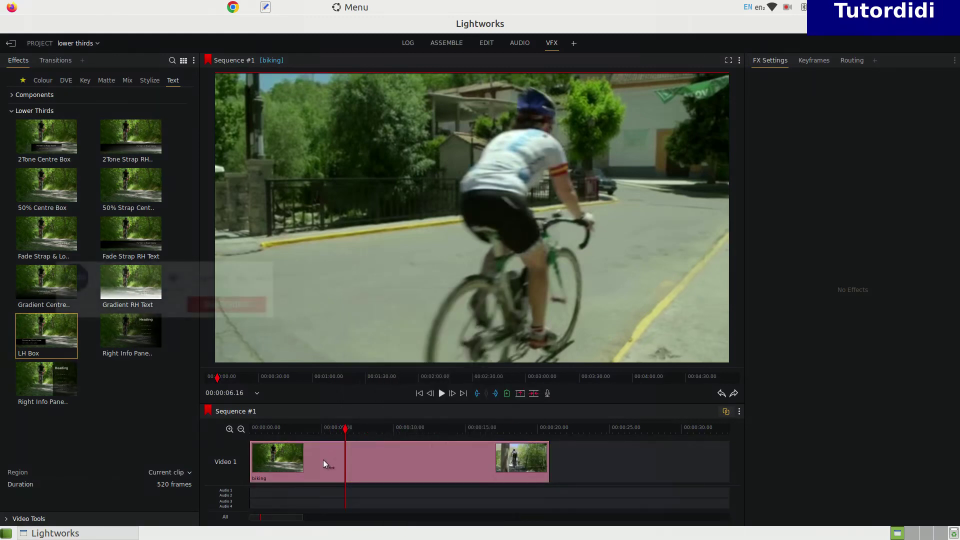
Split the biking clip at 00:00:06.16 and again at 00:00:12.21
key(c)
click(398, 428)
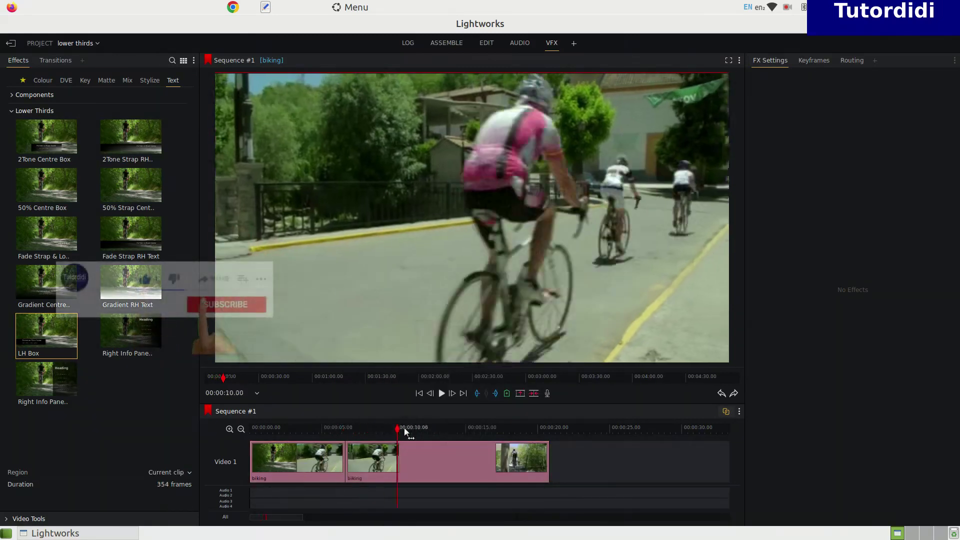
click(434, 429)
key(c)
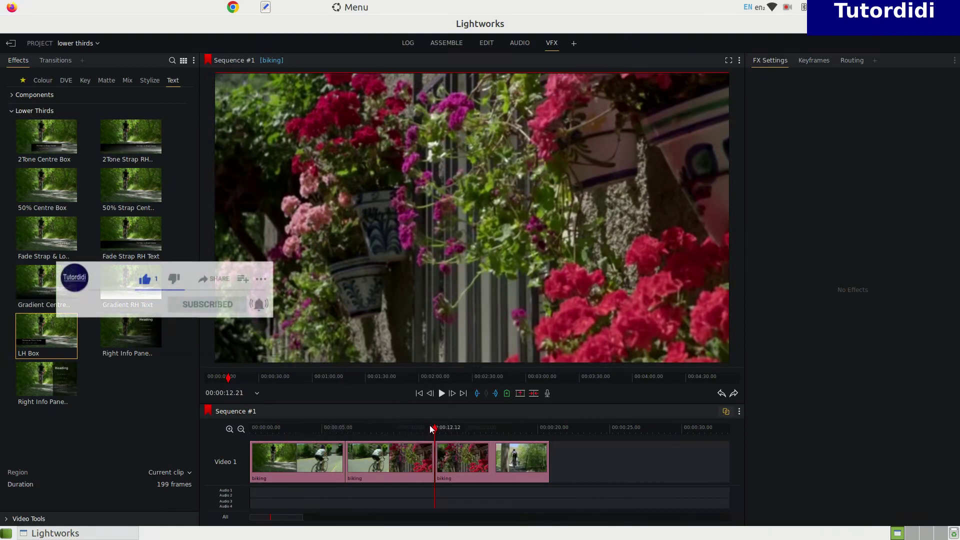
Try the LH Box lower third directly on the first biking segment and undo it
click(294, 428)
drag(50, 339, 268, 449)
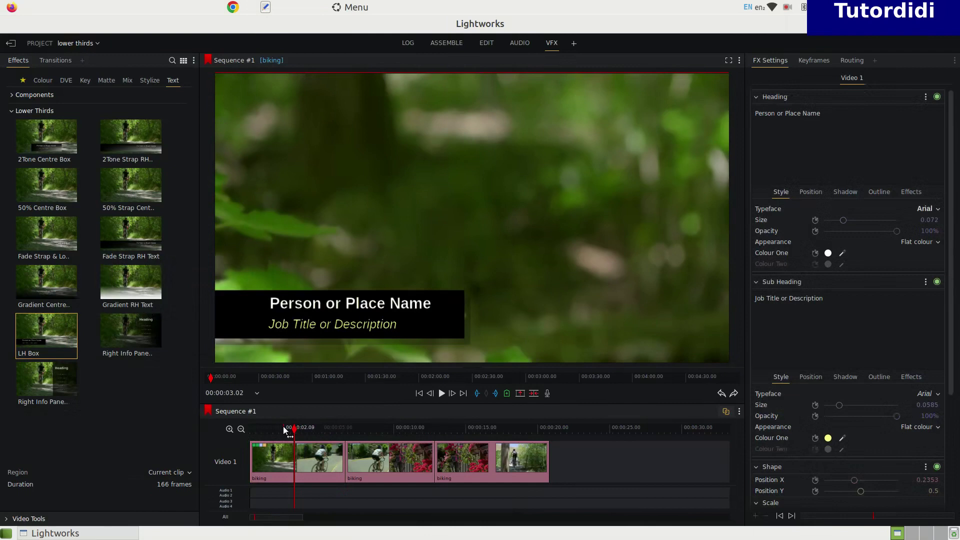
key(ctrl+z)
Add the LH Box lower third on its own effects track above the first biking segment and preview it up to 00:00:00.13
drag(56, 332, 228, 422)
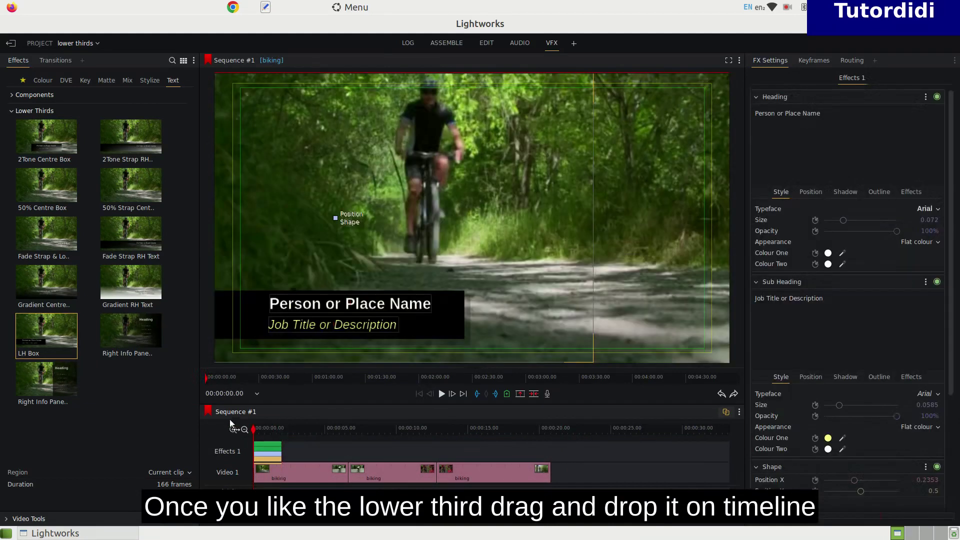
click(443, 394)
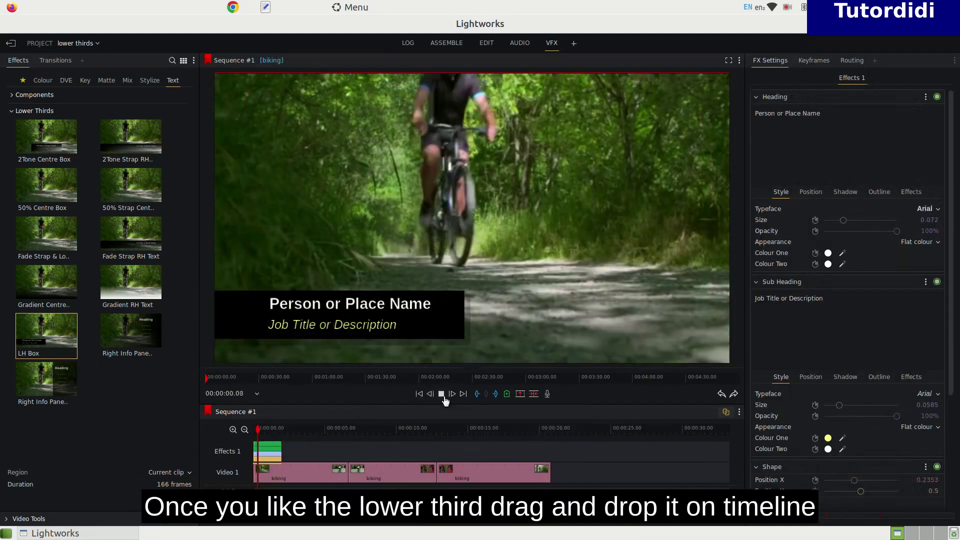
click(441, 394)
drag(282, 427, 260, 431)
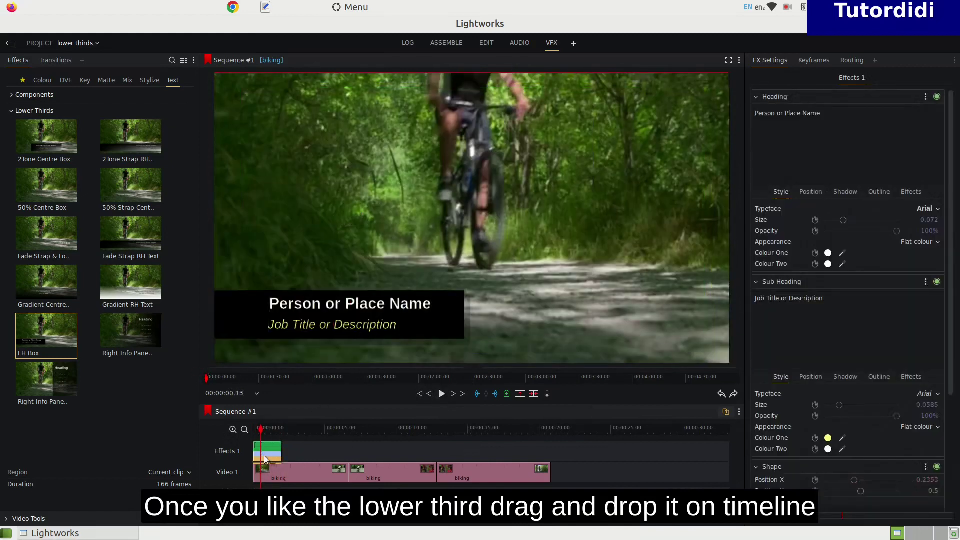
click(269, 453)
click(887, 131)
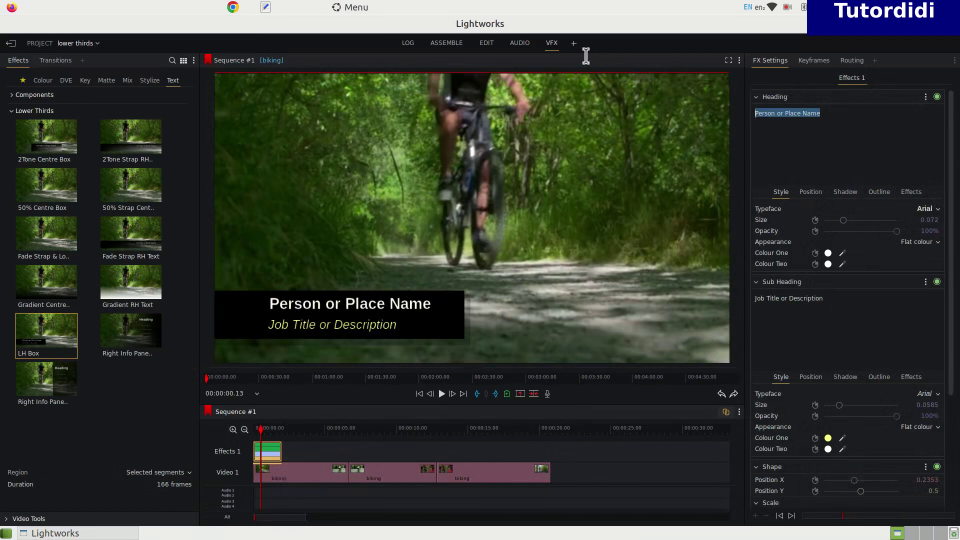
text(Tutordidi)
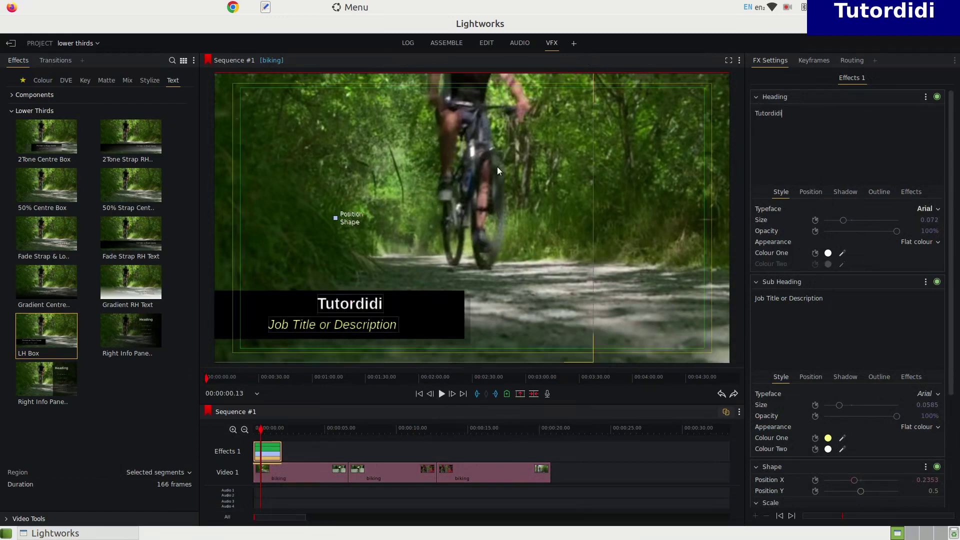
key(ctrl+a)
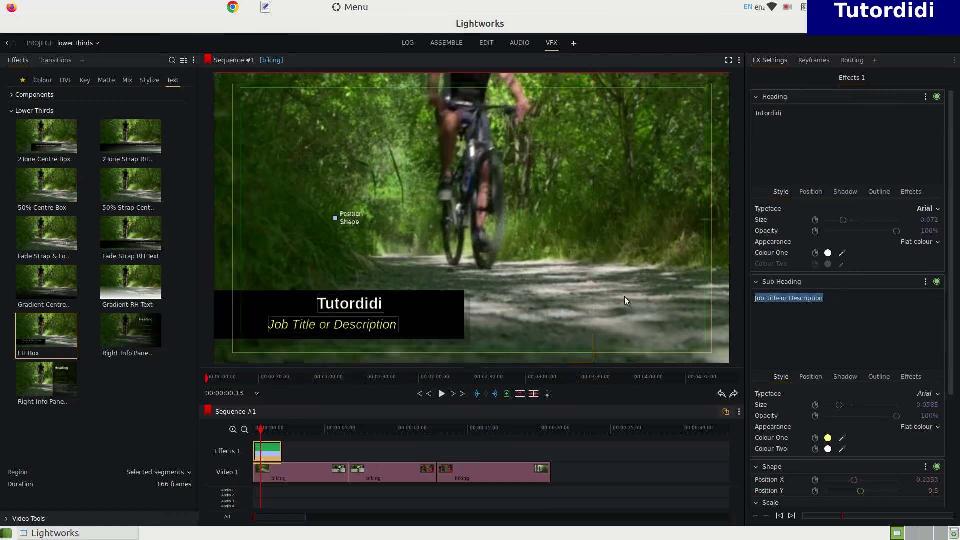
text(@T)
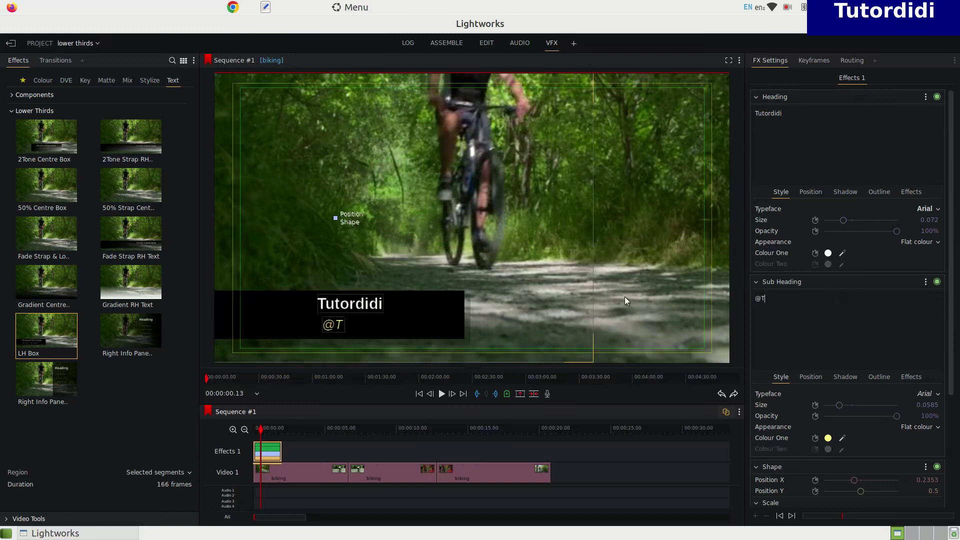
text(utordidi )
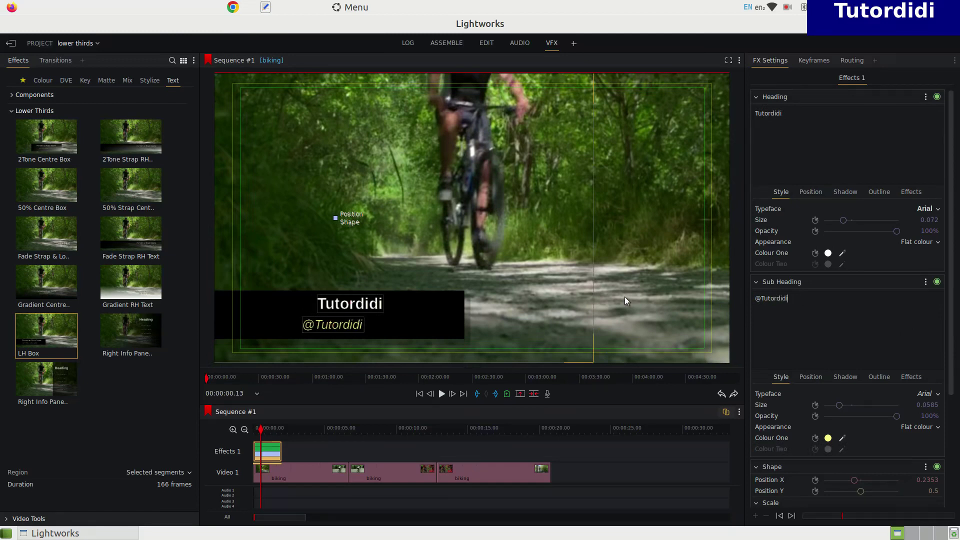
text(Channel)
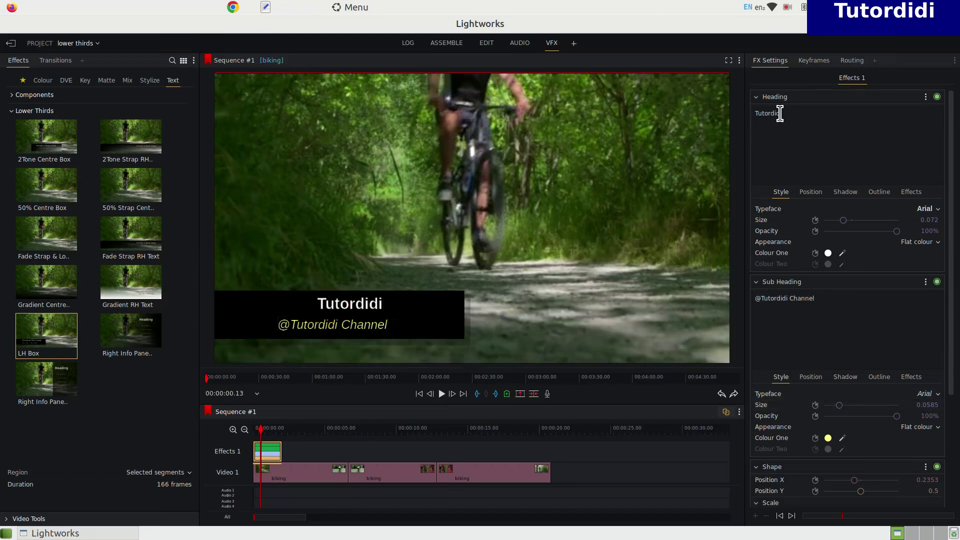
Enlarge the lower third's heading to size 0.102 and shift it slightly left within the black box
drag(843, 219, 853, 221)
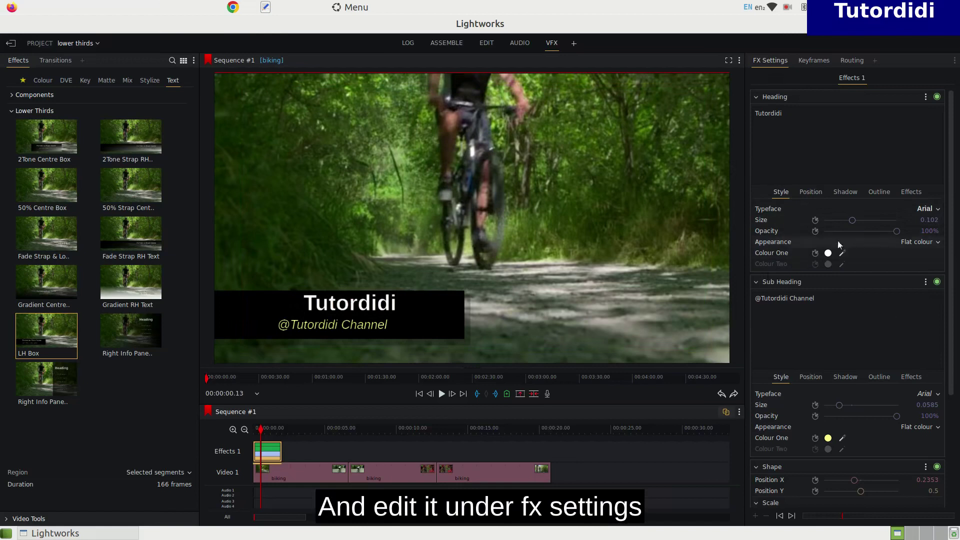
click(811, 194)
drag(844, 210, 880, 220)
click(845, 192)
click(810, 192)
click(781, 192)
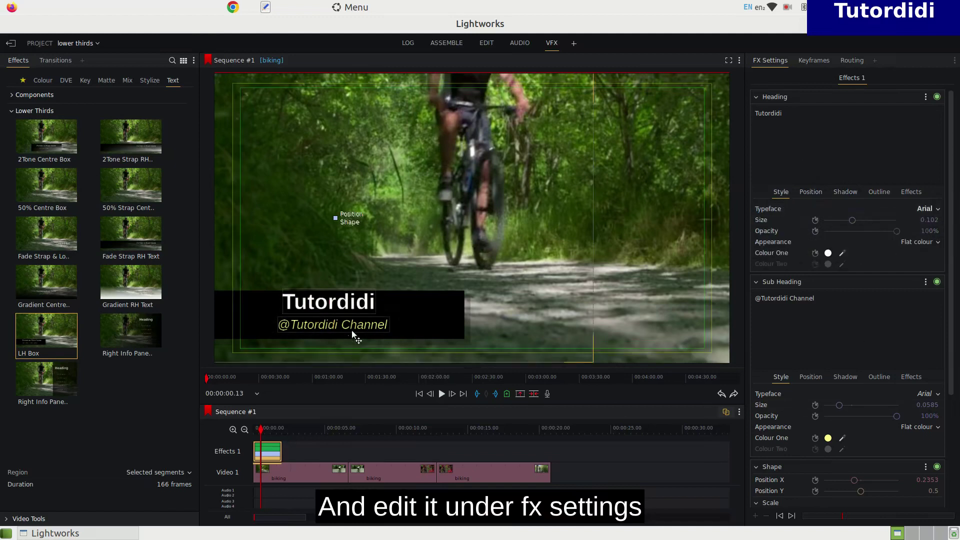
Position the sub heading at X 24.4% and Y 88.1% and enlarge its text to size 0.072
click(798, 300)
click(811, 376)
drag(838, 394, 887, 407)
click(781, 377)
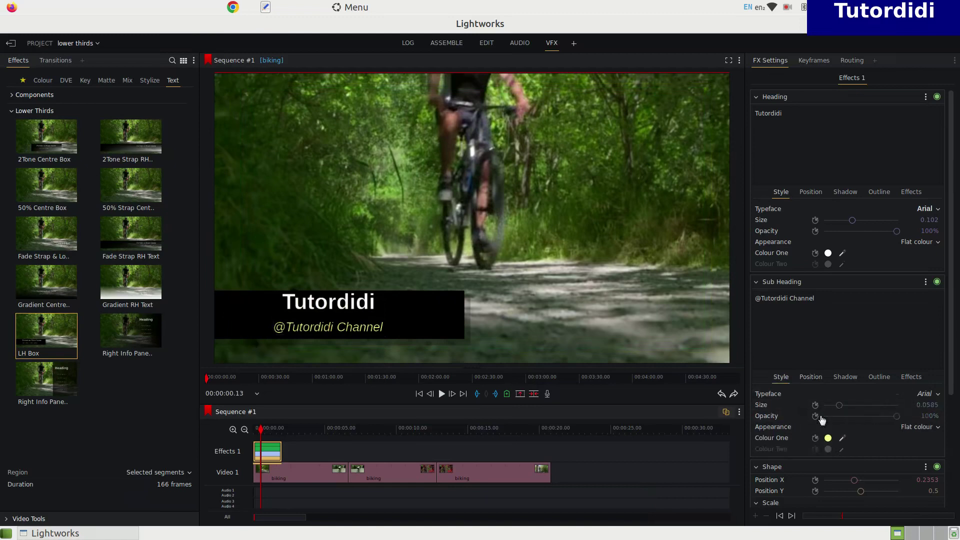
drag(841, 406, 844, 403)
click(815, 377)
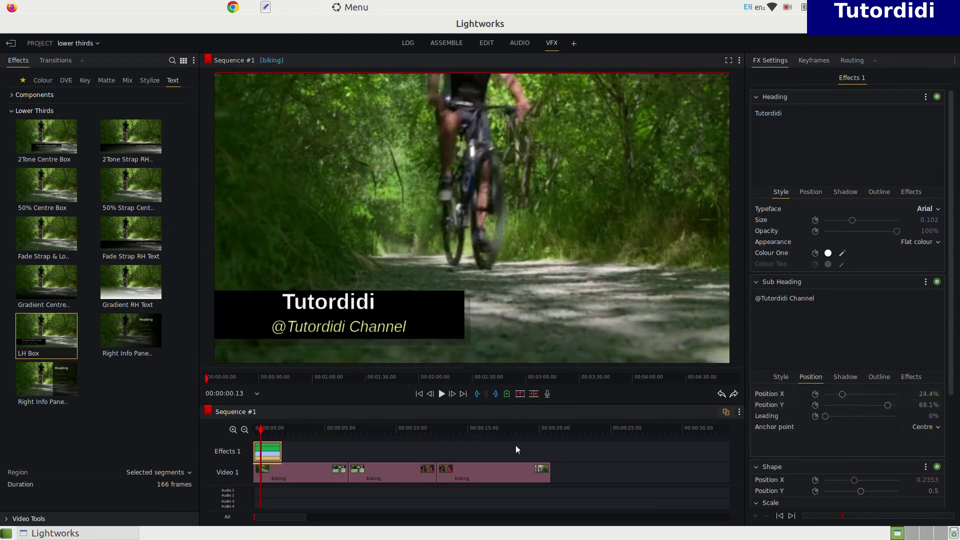
Apply Fade as both the in and out effect of the lower third's heading
click(911, 191)
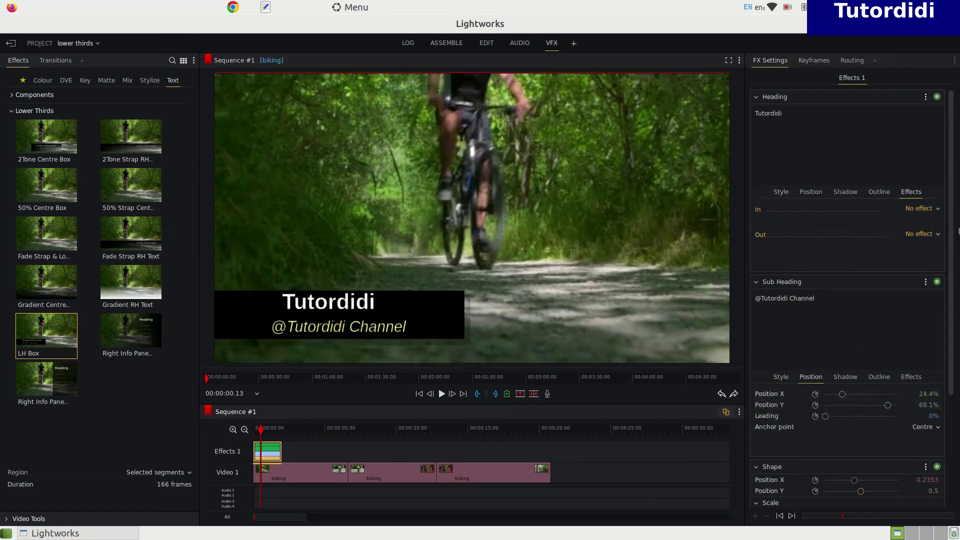
click(936, 209)
click(902, 230)
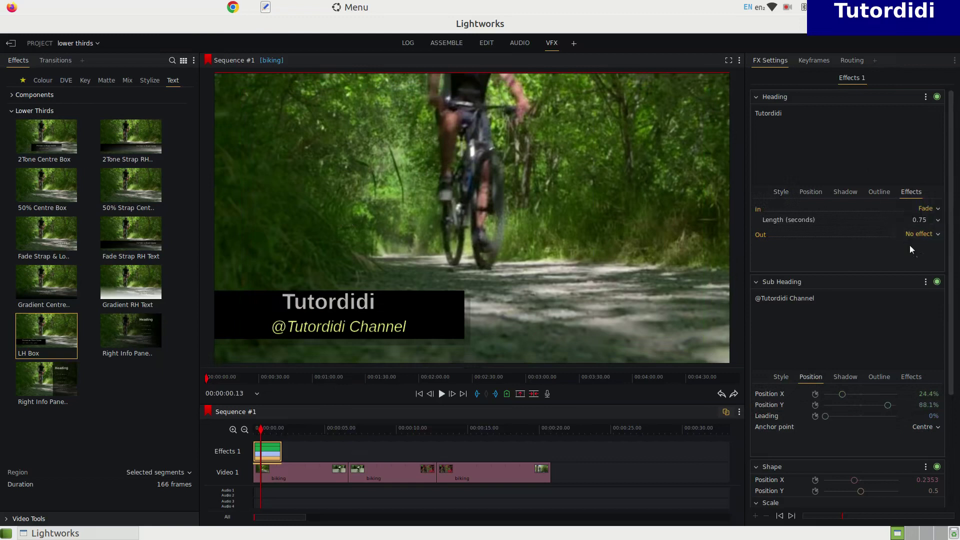
click(923, 256)
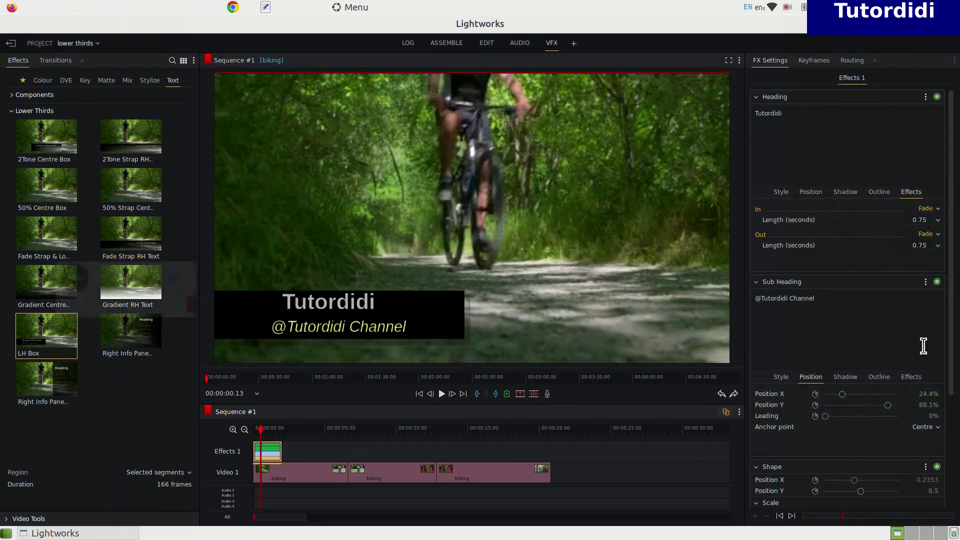
Apply Fade as both the in and out effect of the lower third's sub heading
click(912, 377)
click(933, 393)
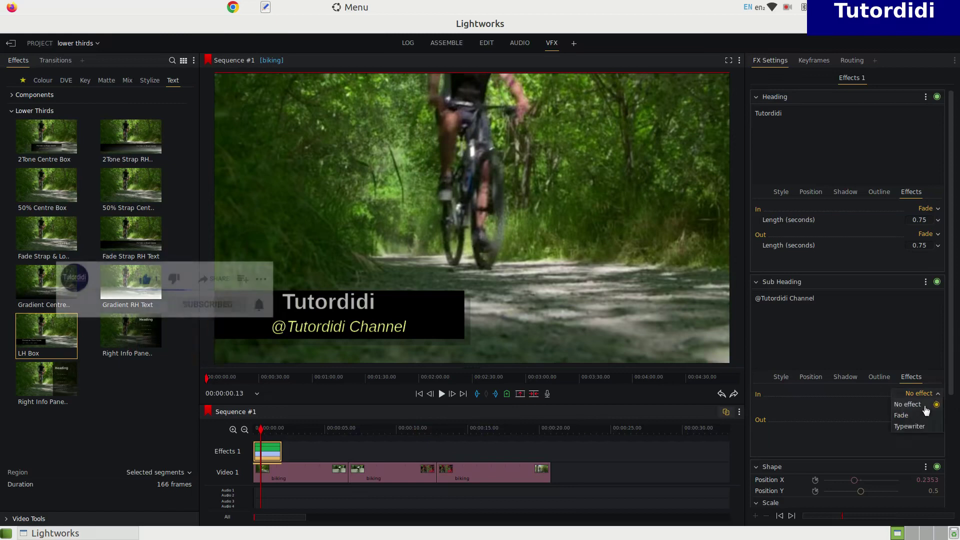
click(918, 417)
click(918, 420)
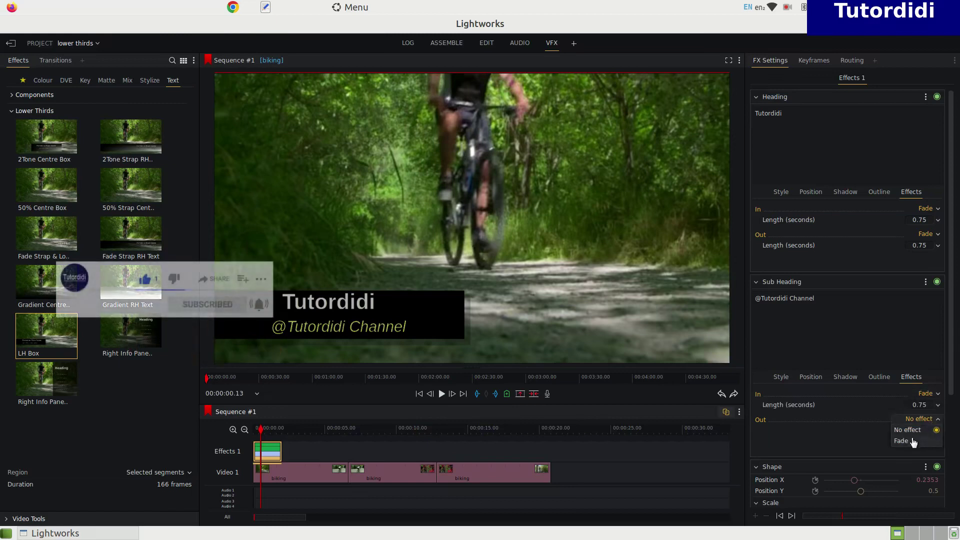
click(912, 441)
Play back the lower third's fades and return the playhead to 00:00:00.18
click(441, 394)
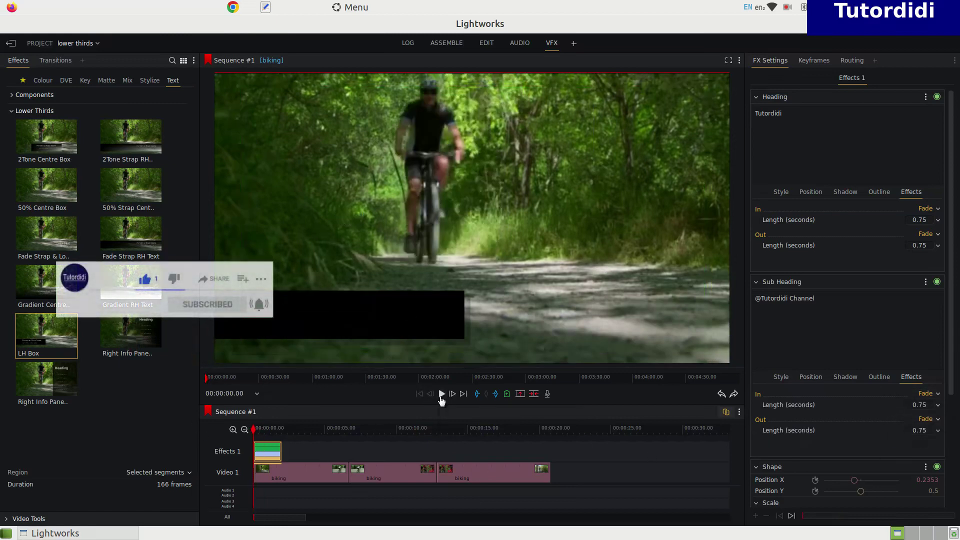
click(441, 394)
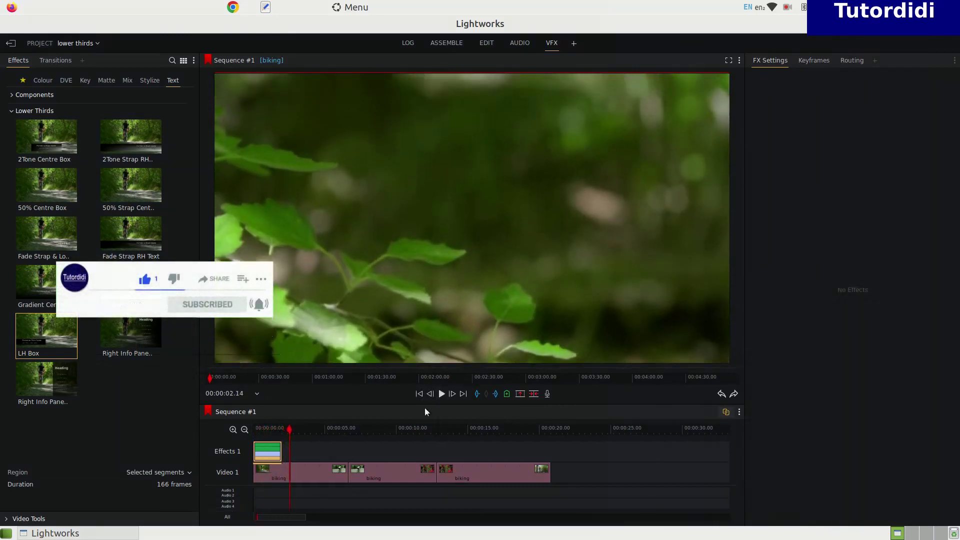
click(263, 429)
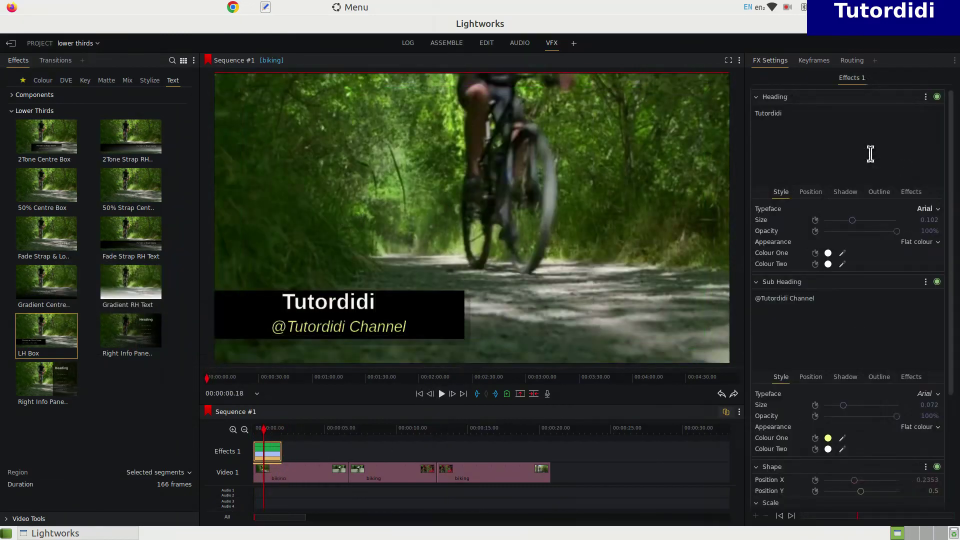
Collapse the heading and sub heading settings, try shifting the box shape's X position left, and undo the shift
click(756, 97)
click(756, 115)
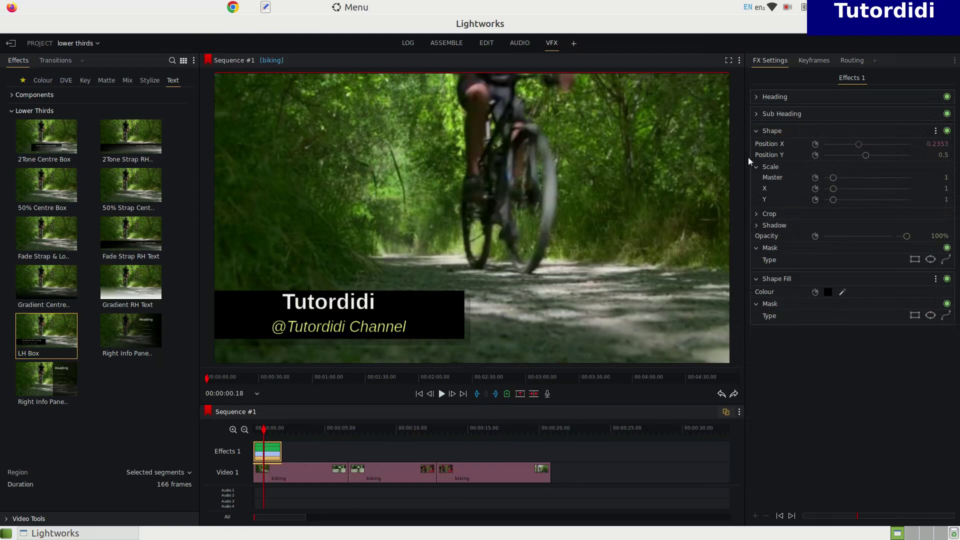
drag(857, 145, 854, 146)
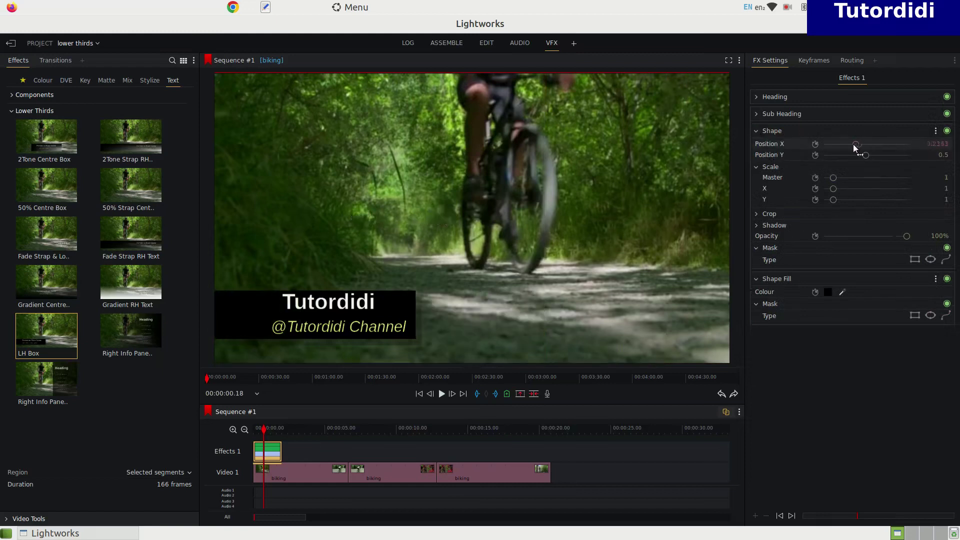
key(ctrl+z)
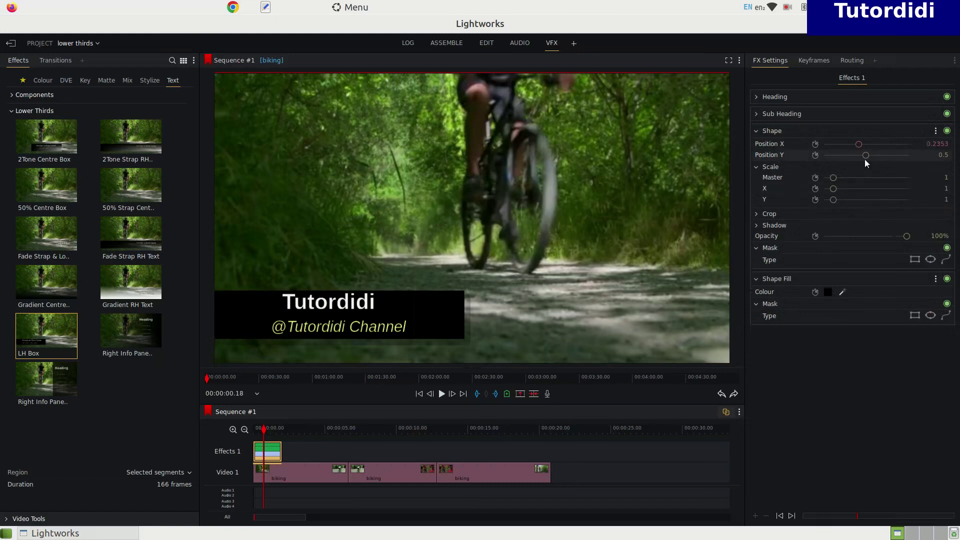
Try changing the box shape's Y position and reducing its master scale to 0.49, undoing back to the default lower third
drag(865, 155, 867, 158)
key(ctrl+z)
key(ctrl+z)
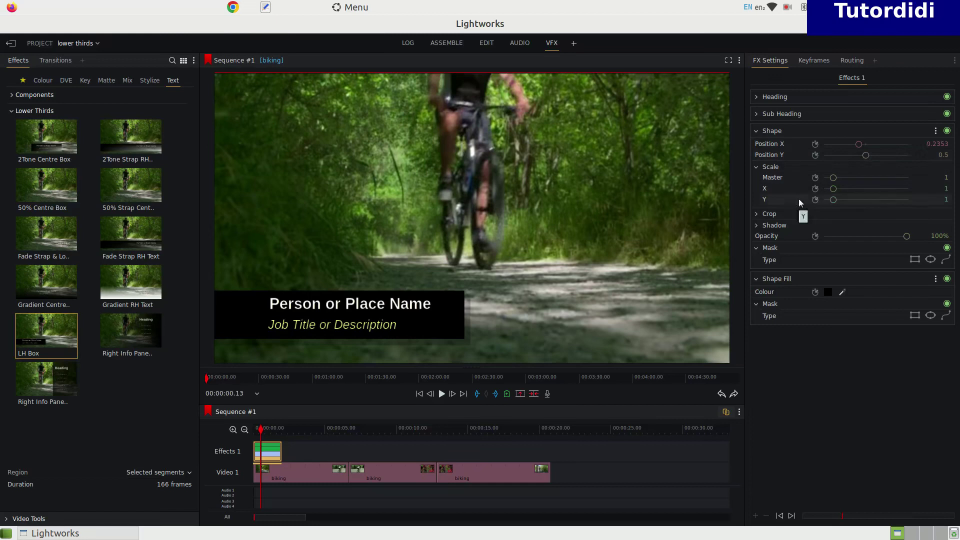
drag(833, 177, 830, 174)
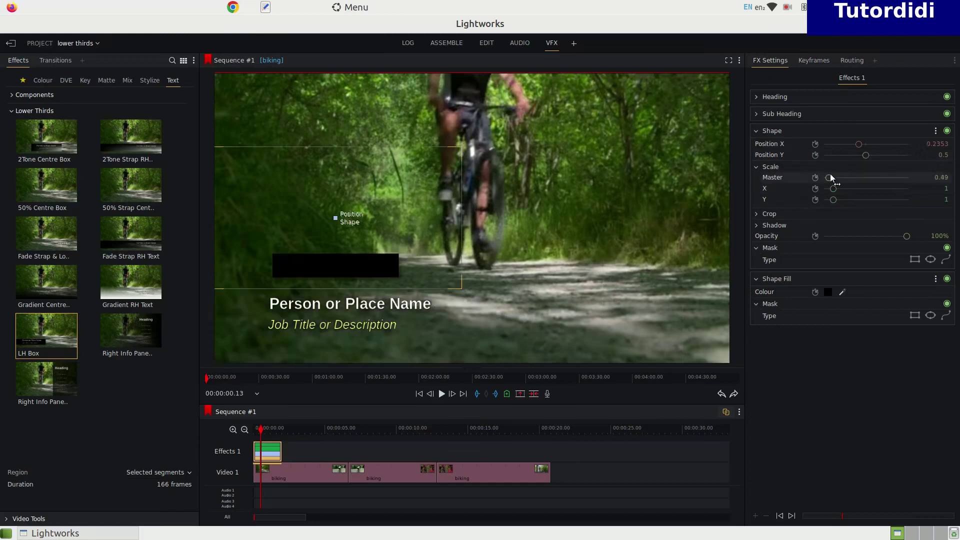
key(ctrl+z)
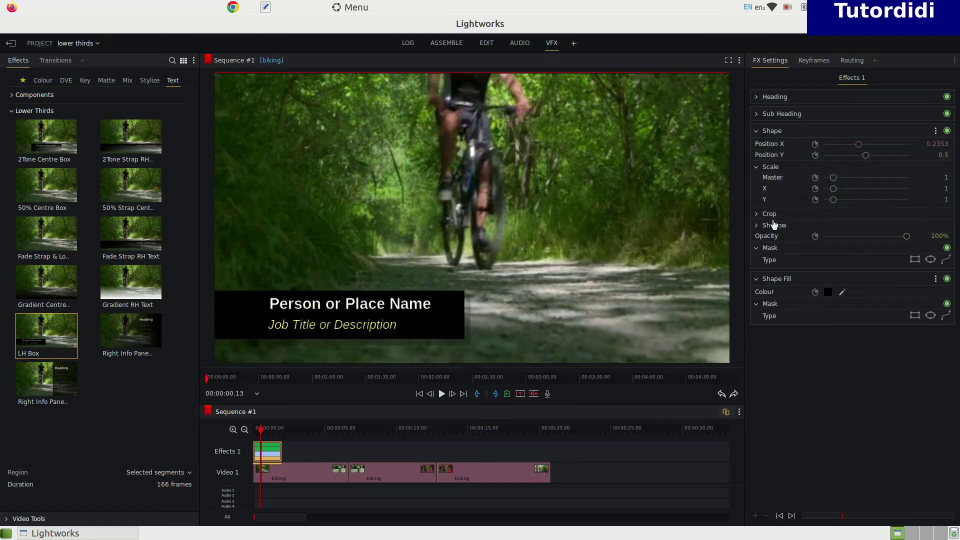
Set the box's shape fill colour to purple with RGB 81, 47, 129
click(827, 293)
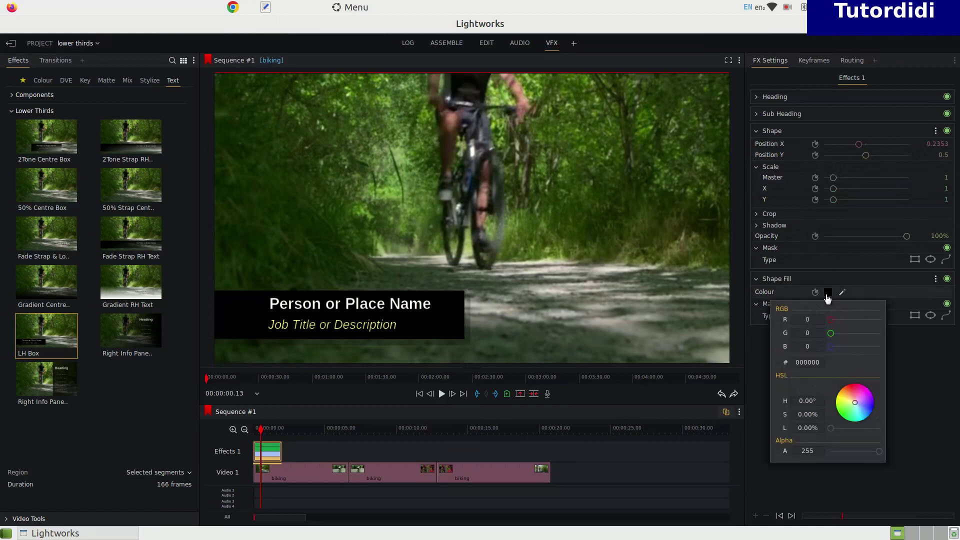
drag(833, 320, 856, 344)
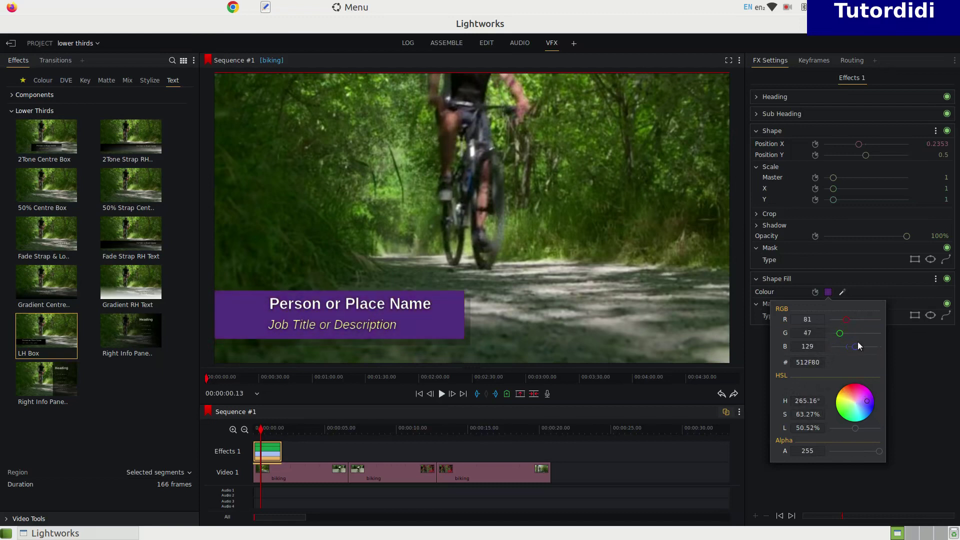
mouse_move(579, 292)
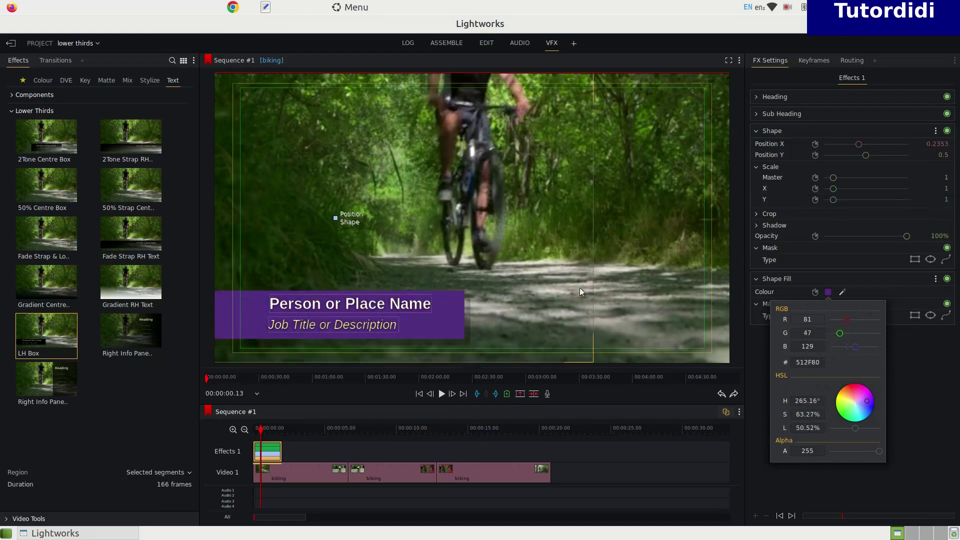
click(659, 256)
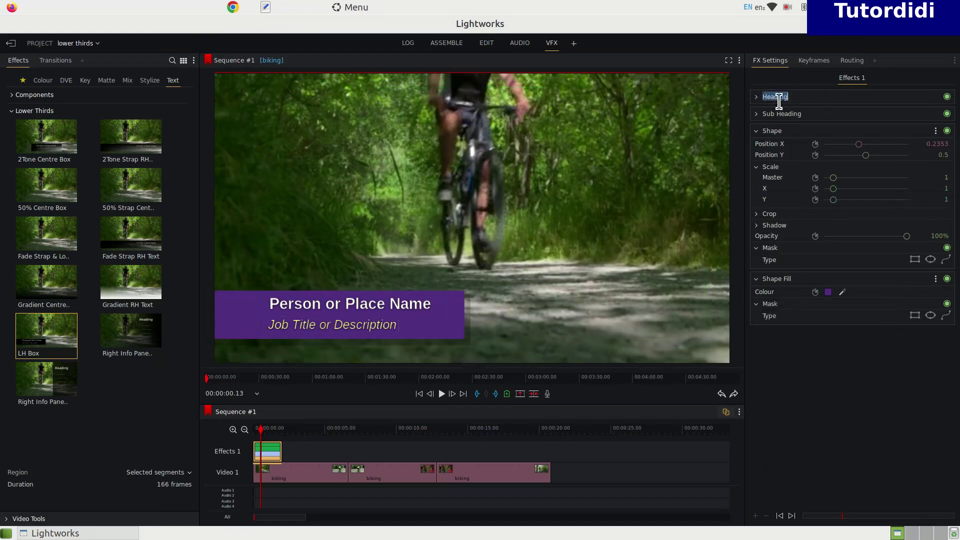
Replace the lower third's heading text with "Tutordidi"
click(761, 97)
click(874, 130)
key(ctrl+a)
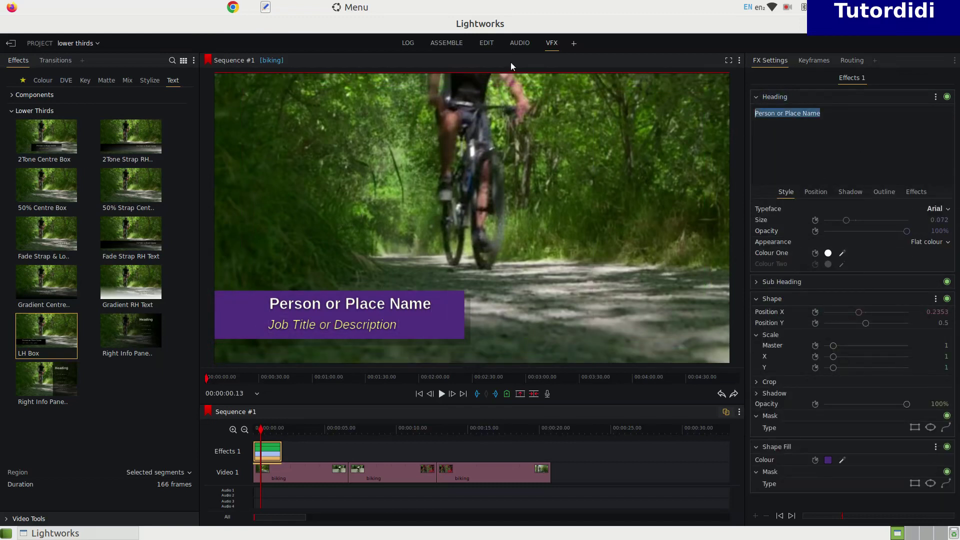
text(Tutordidi)
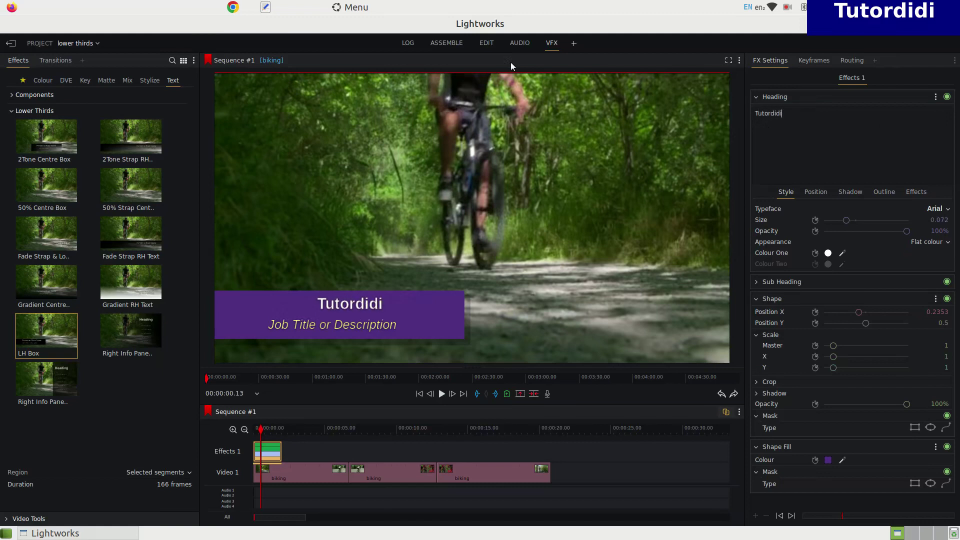
click(758, 282)
key(ctrl+a)
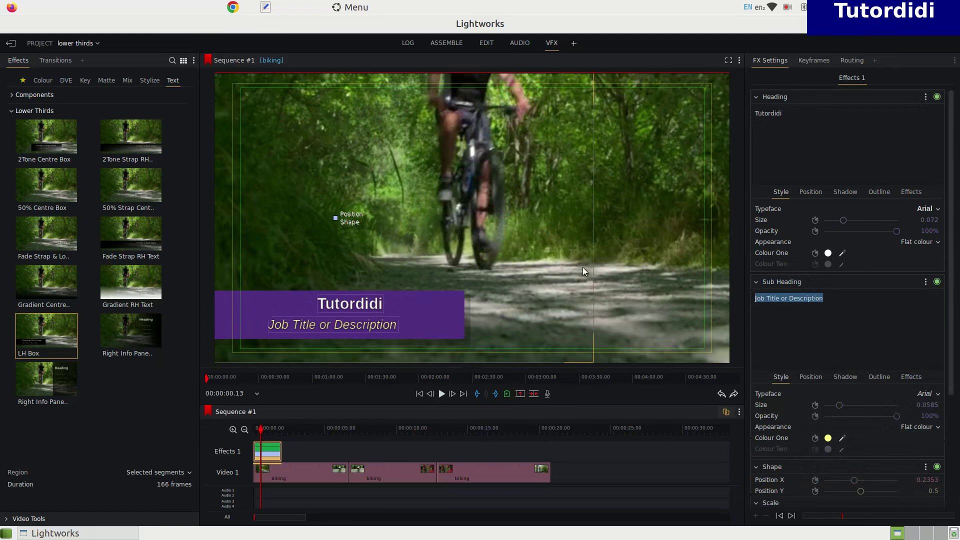
text(C)
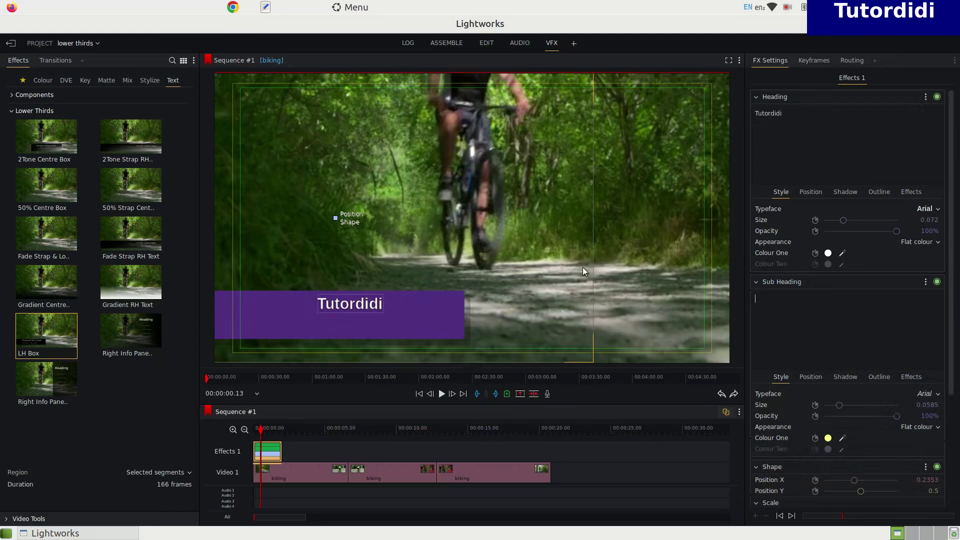
text(Tutordidi Channel)
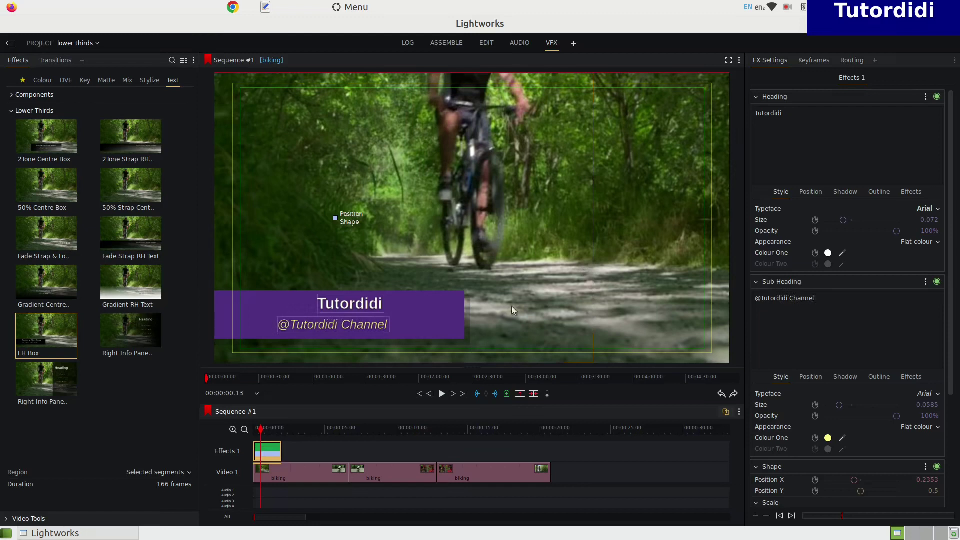
Apply Fade as both the in and out effect of the "Tutordidi" heading
click(911, 192)
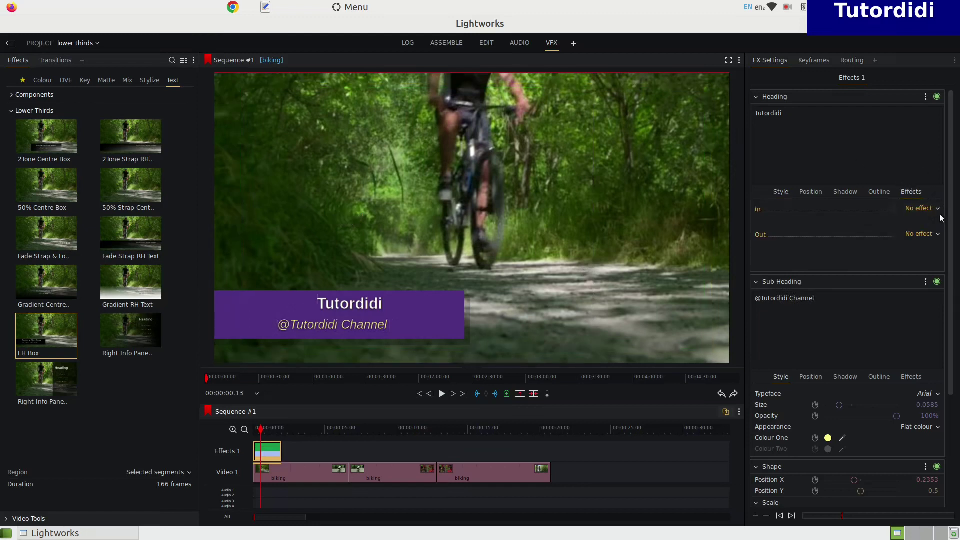
click(937, 209)
click(902, 230)
click(934, 235)
click(905, 255)
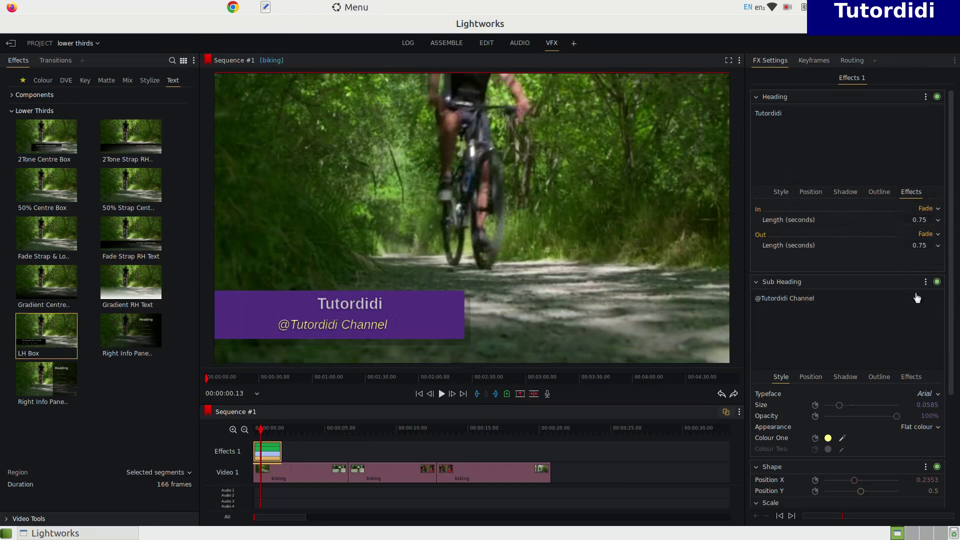
click(915, 378)
click(937, 394)
click(908, 415)
click(935, 419)
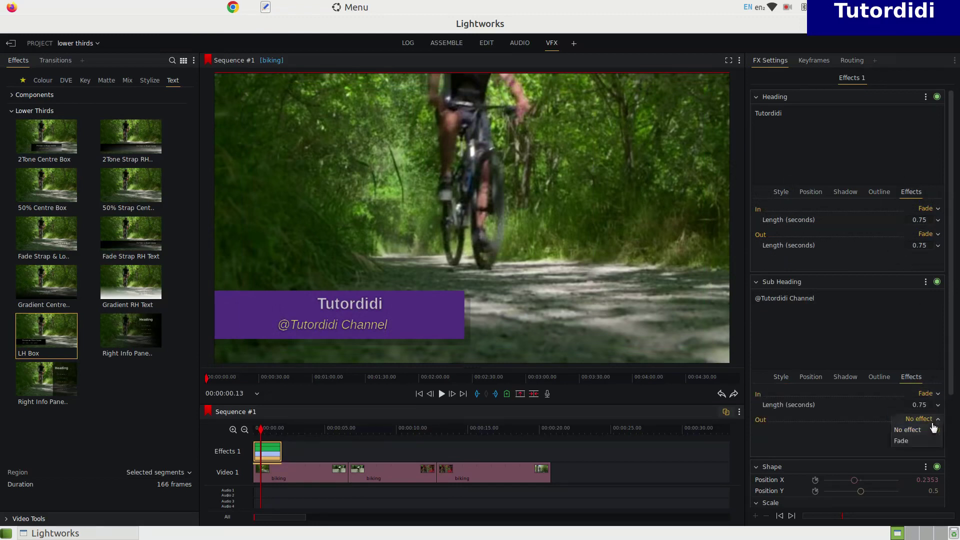
Play the sequence from the start through the first lower third and stop shortly after it
drag(260, 431, 254, 431)
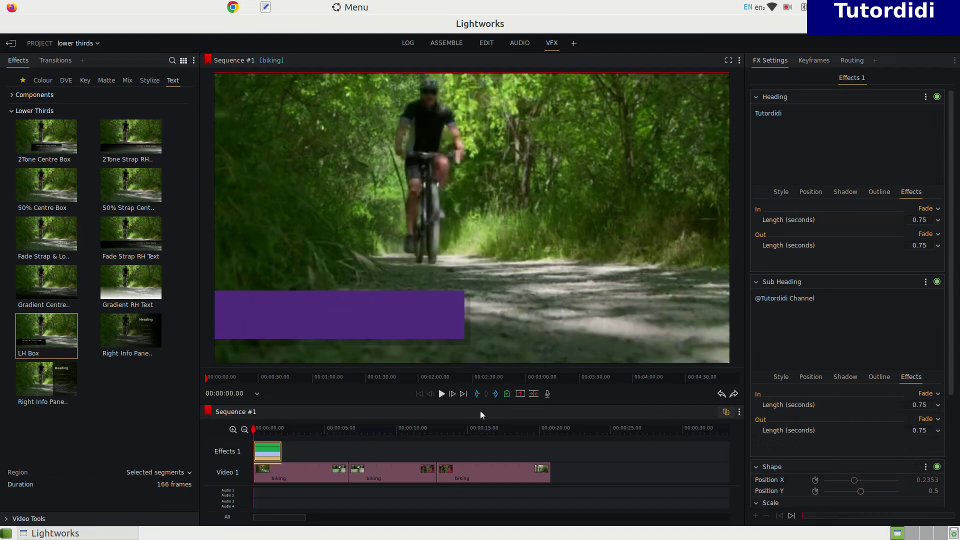
click(442, 394)
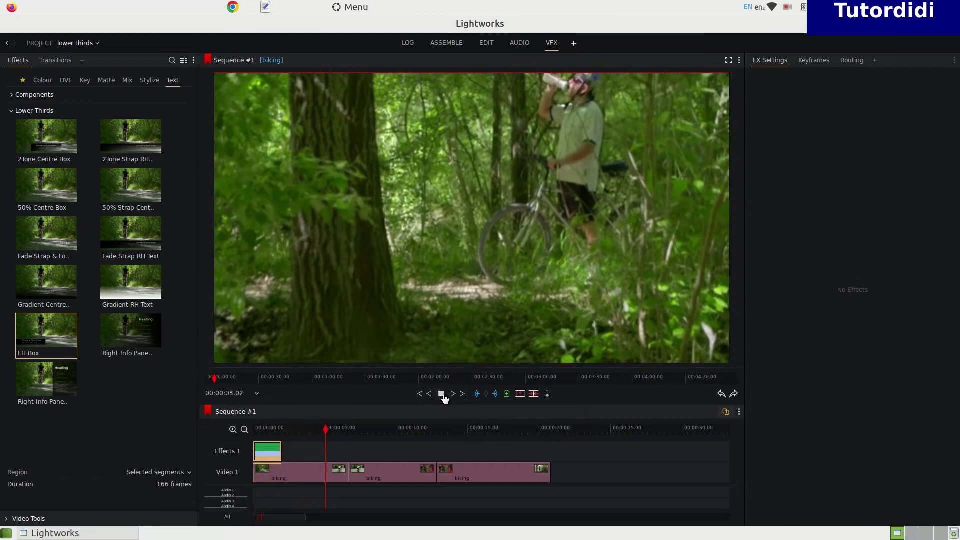
click(442, 394)
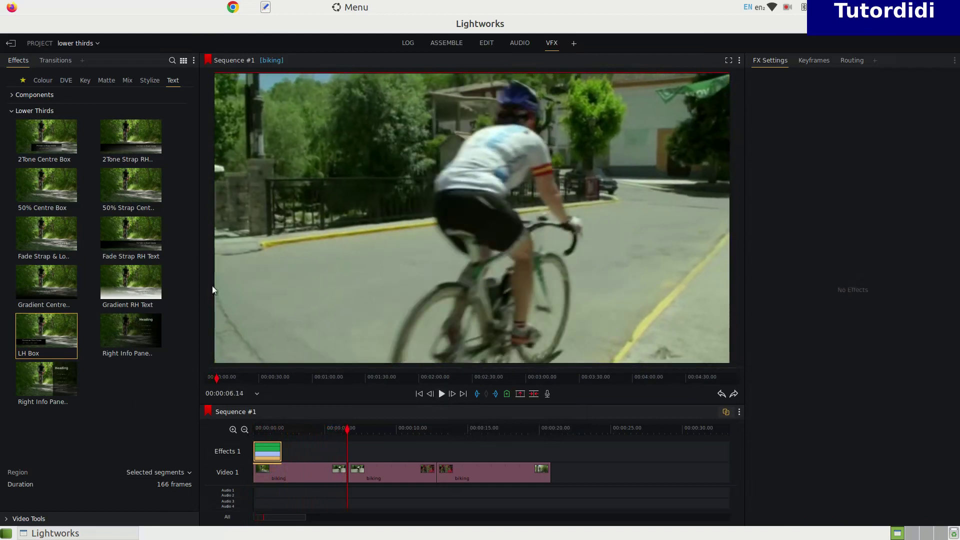
Add the Gradient RH Text lower third above the second biking clip and collapse its heading and sub heading settings
drag(119, 283, 372, 445)
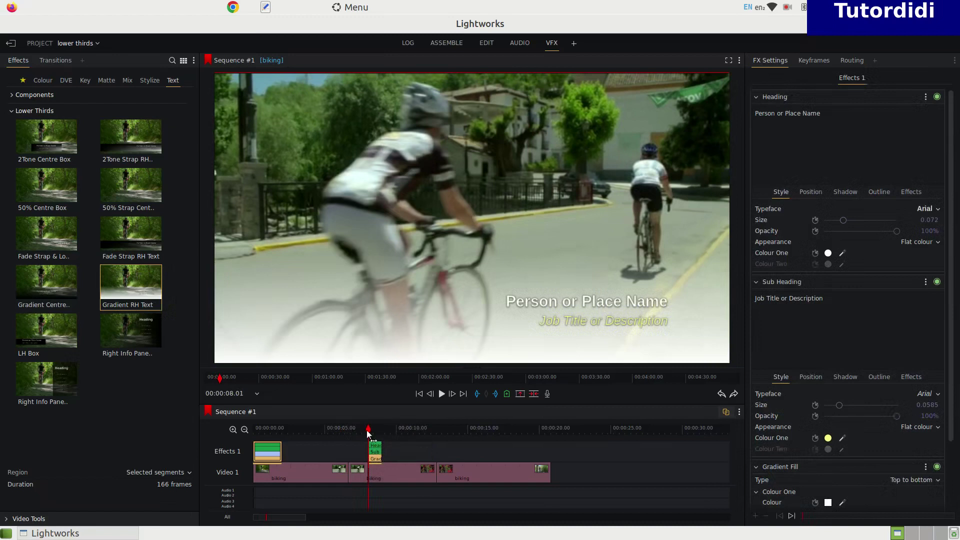
click(373, 430)
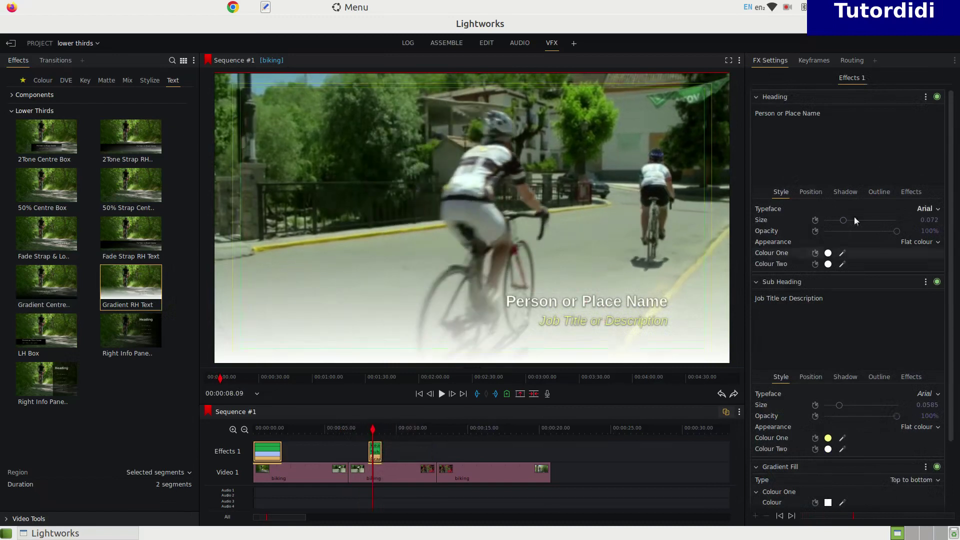
click(755, 97)
click(756, 114)
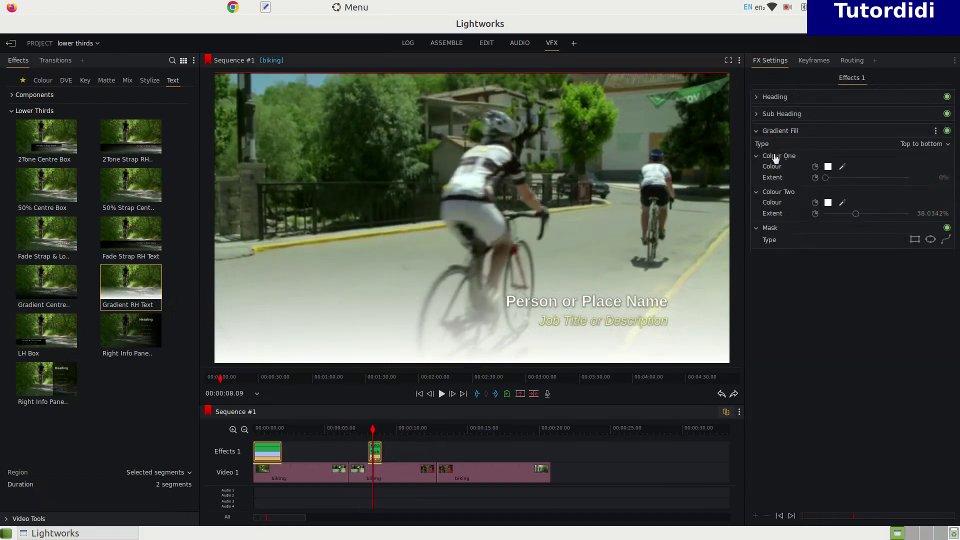
Set the gradient fill's Colour One to blue with RGB 79, 87, 187 and move the playhead to 00:00:08.06
click(827, 167)
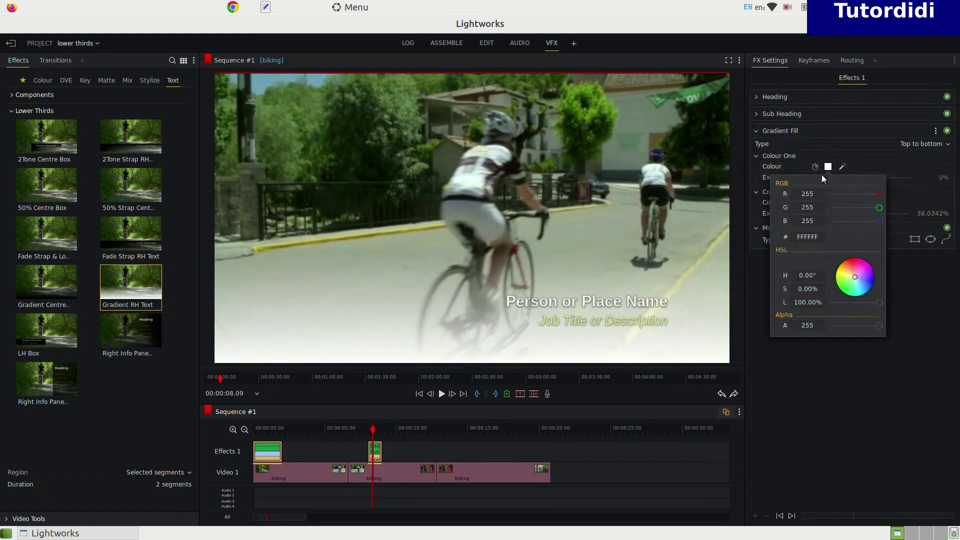
drag(876, 198, 866, 222)
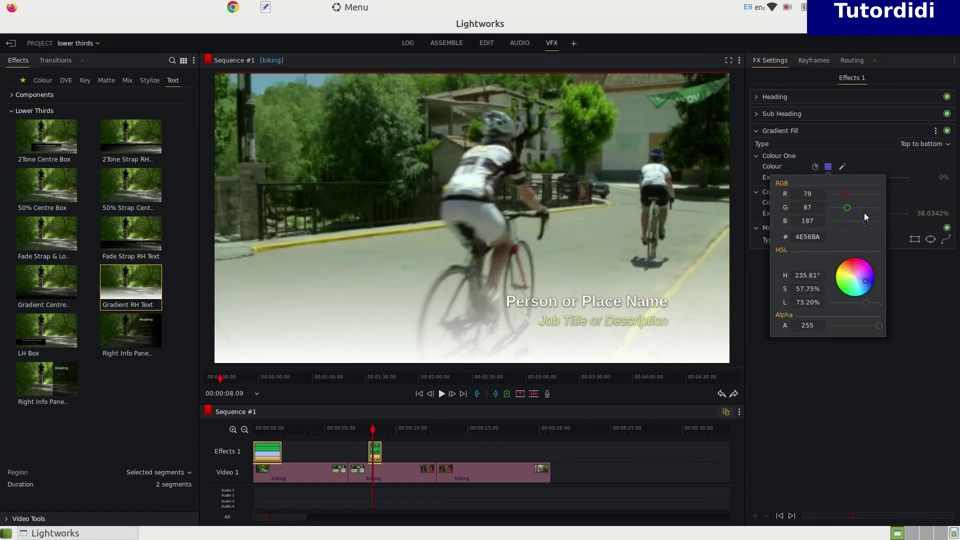
click(819, 387)
drag(367, 427, 370, 449)
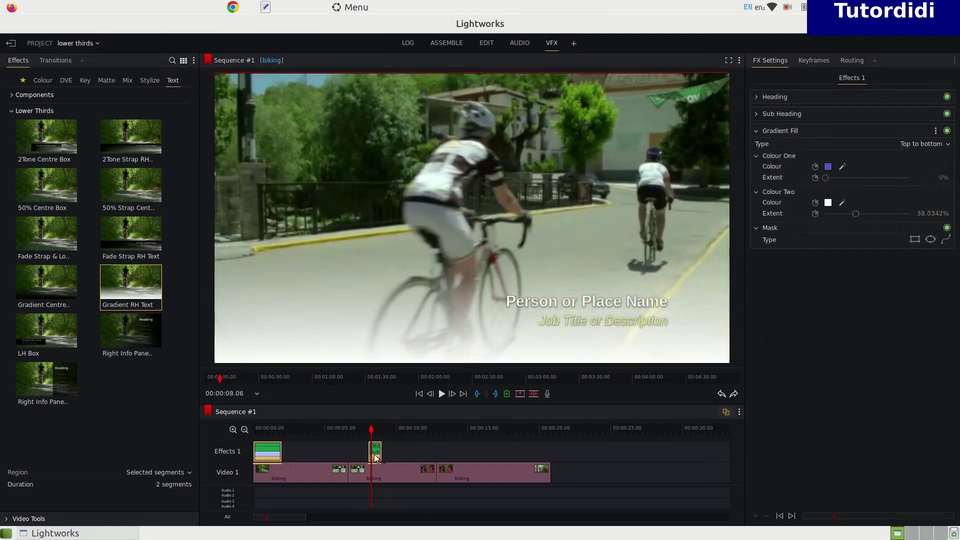
Set the gradient fill's Colour Two to purple with RGB 79, 60, 168
click(827, 203)
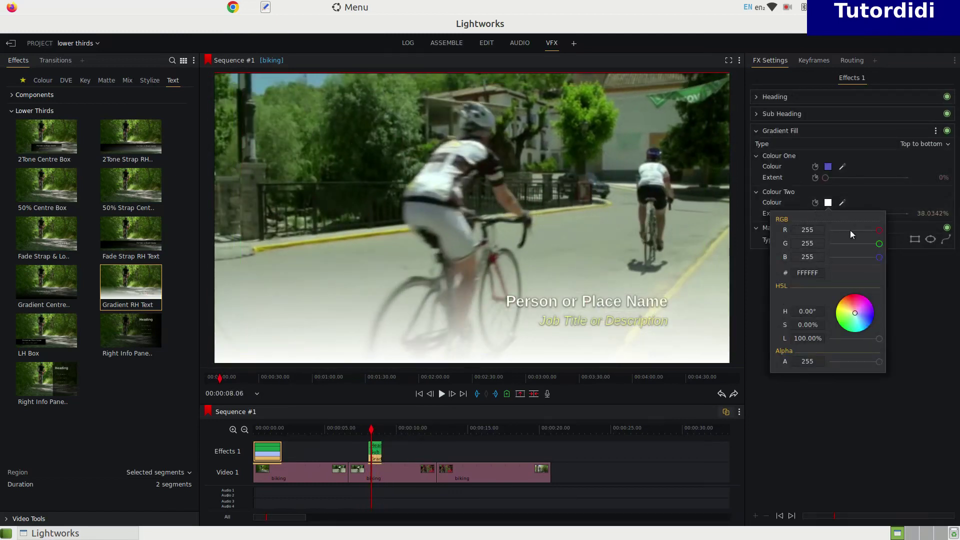
drag(878, 240, 860, 259)
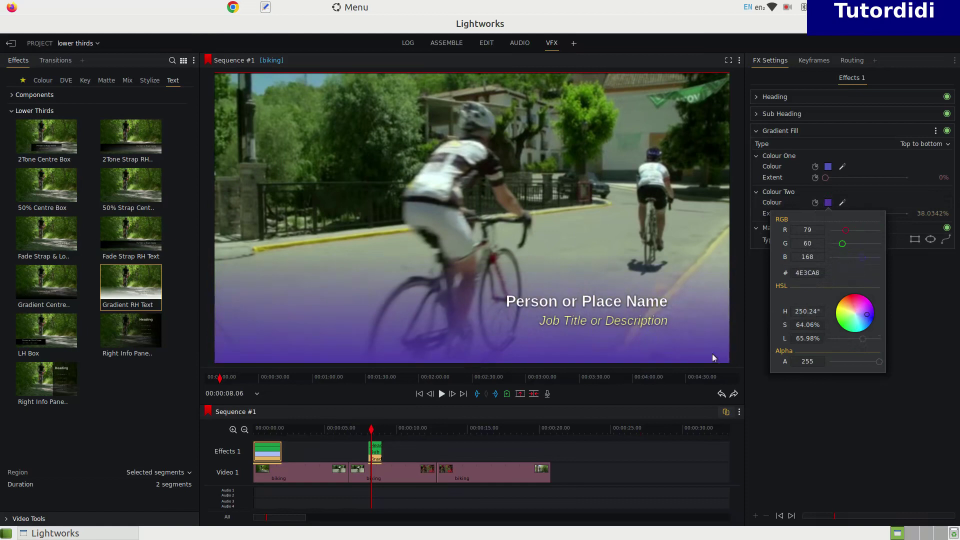
click(434, 453)
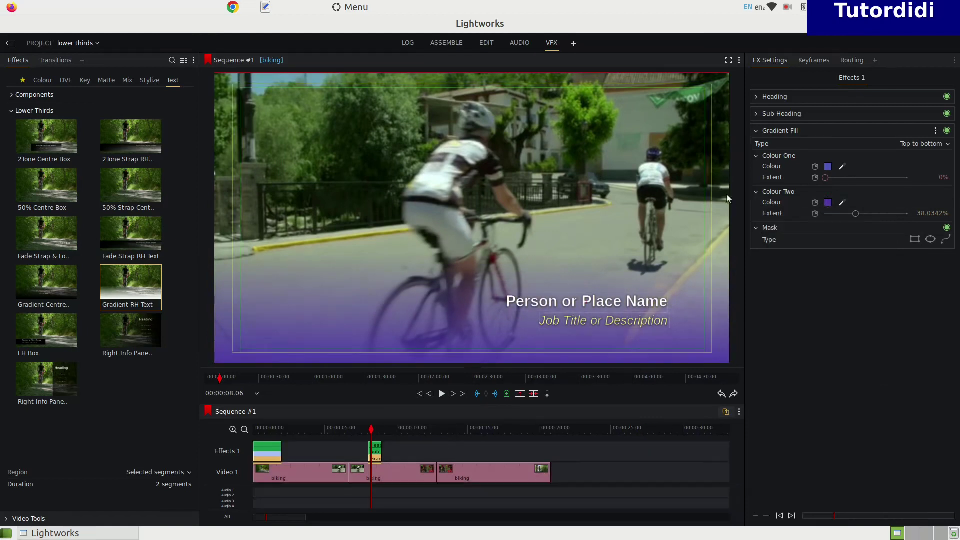
Replace the gradient lower third's heading text with "For More Videos"
click(764, 97)
drag(850, 120, 661, 119)
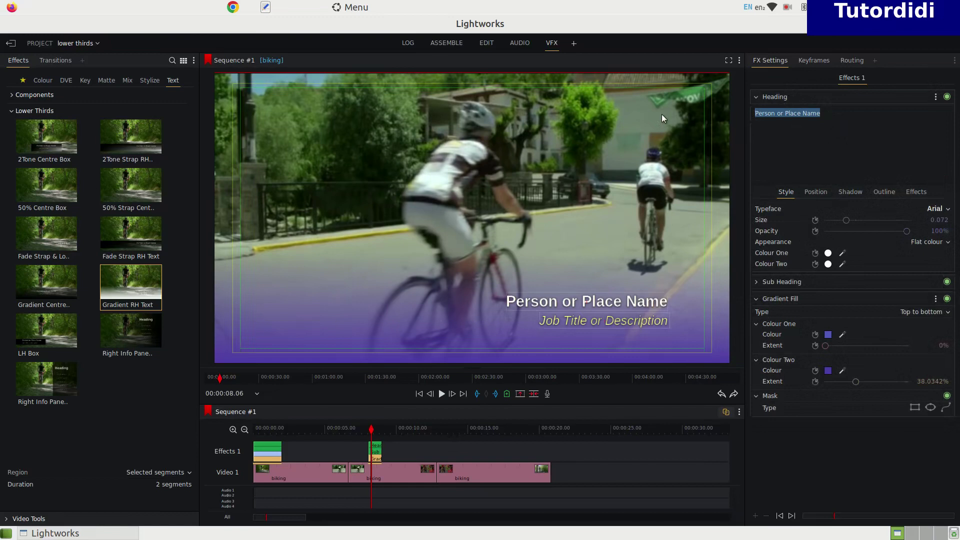
text(F)
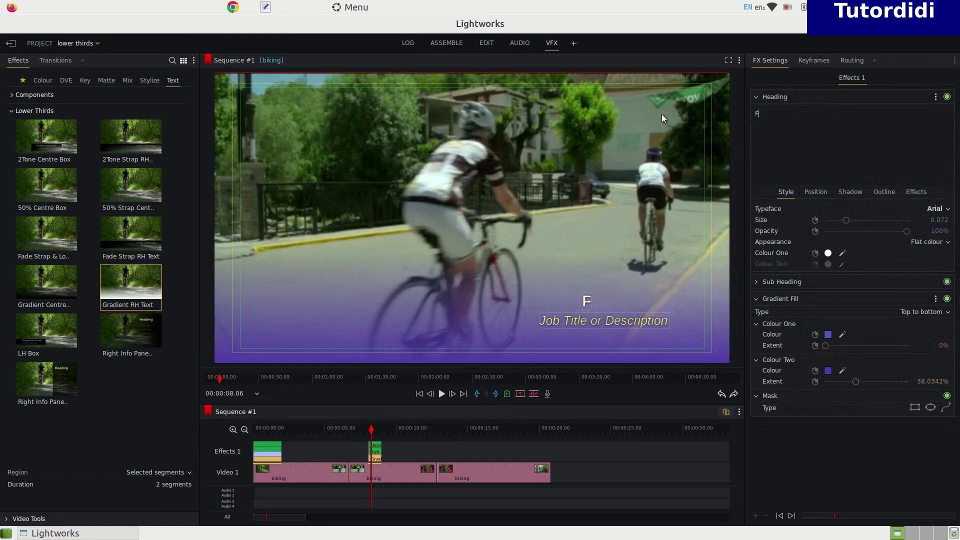
text(or More Videos)
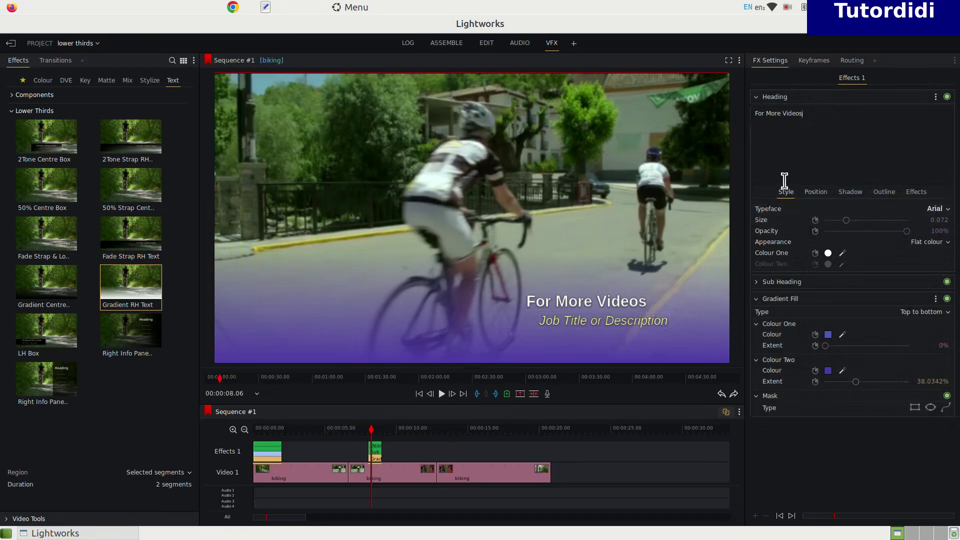
click(755, 97)
click(758, 115)
click(833, 137)
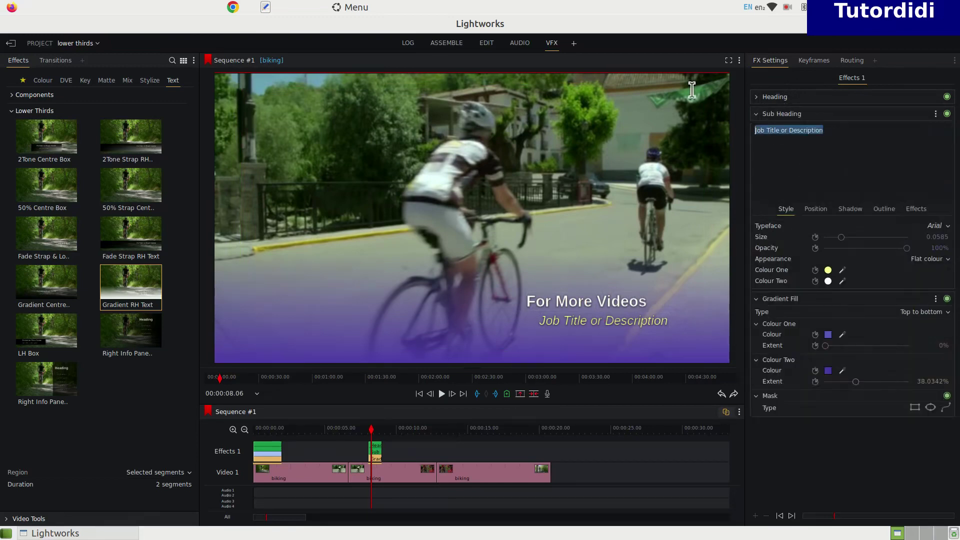
text(Subscribe @)
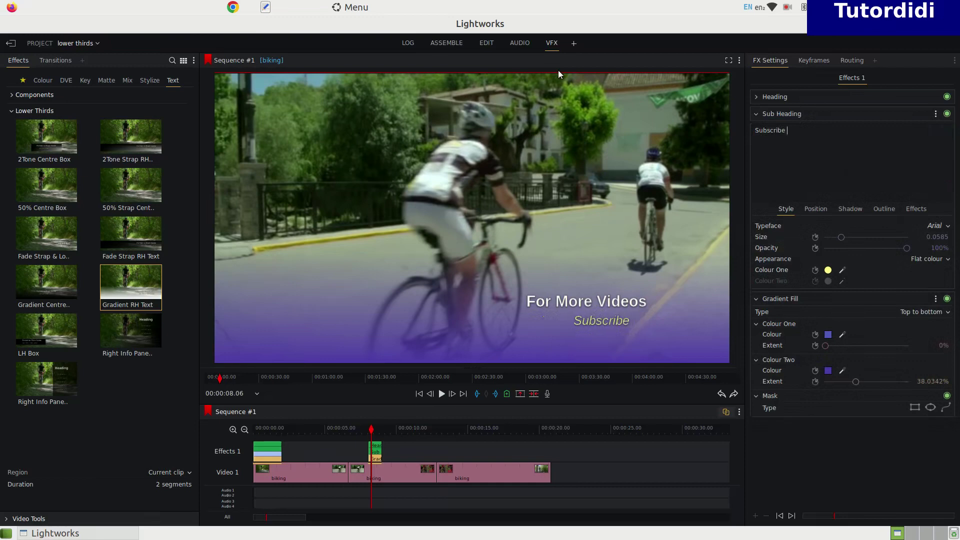
text(Tutordidi)
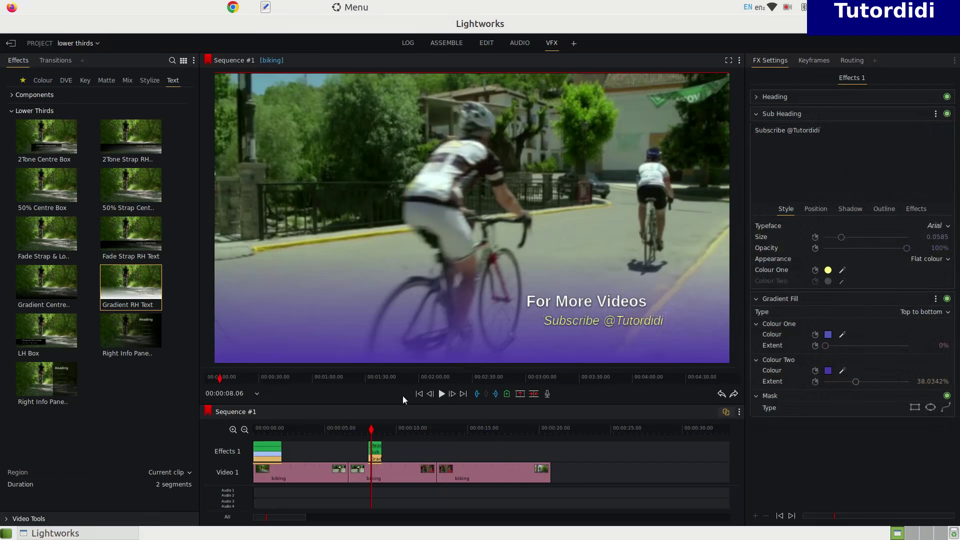
click(917, 209)
click(942, 226)
click(919, 259)
click(932, 251)
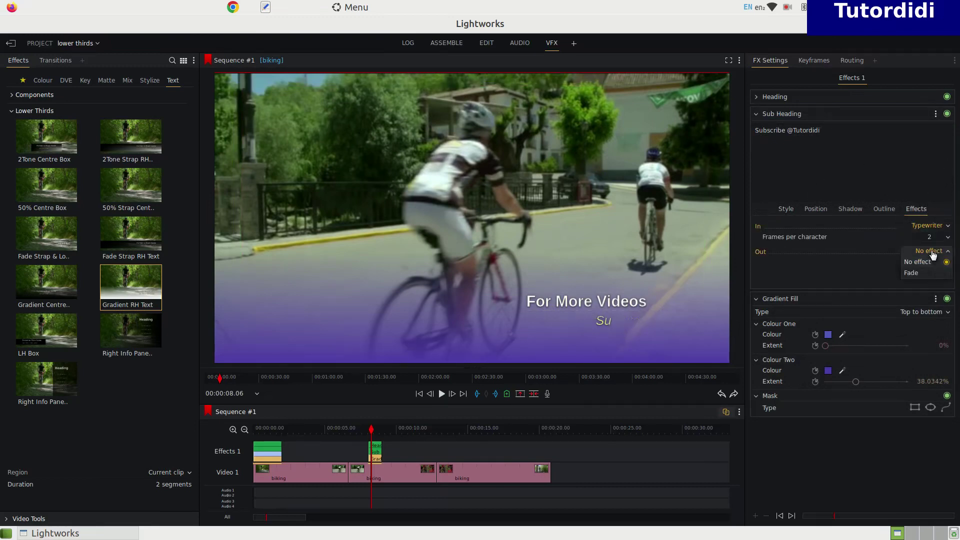
click(929, 274)
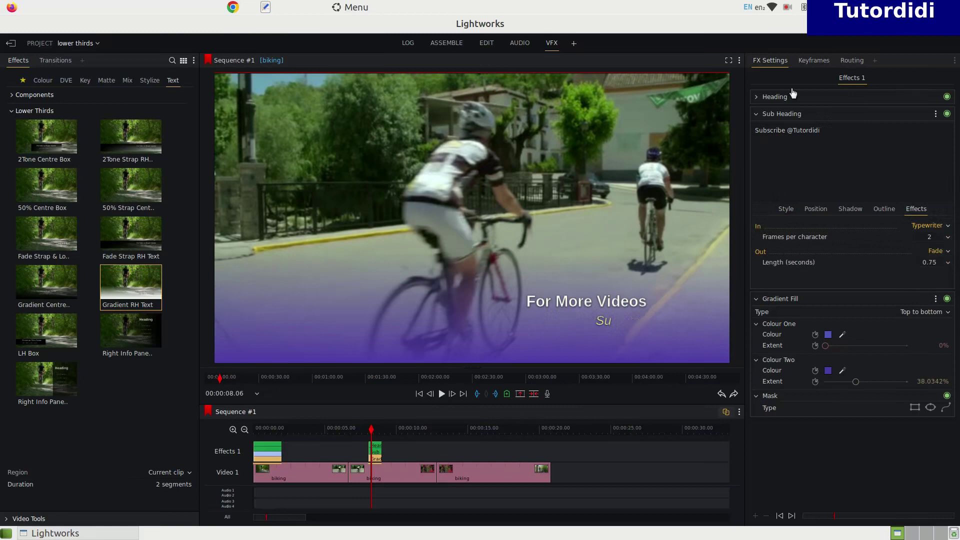
Preview the gradient lower third, extend its end to about 00:00:10.10 on the timeline, and play it back again
click(360, 429)
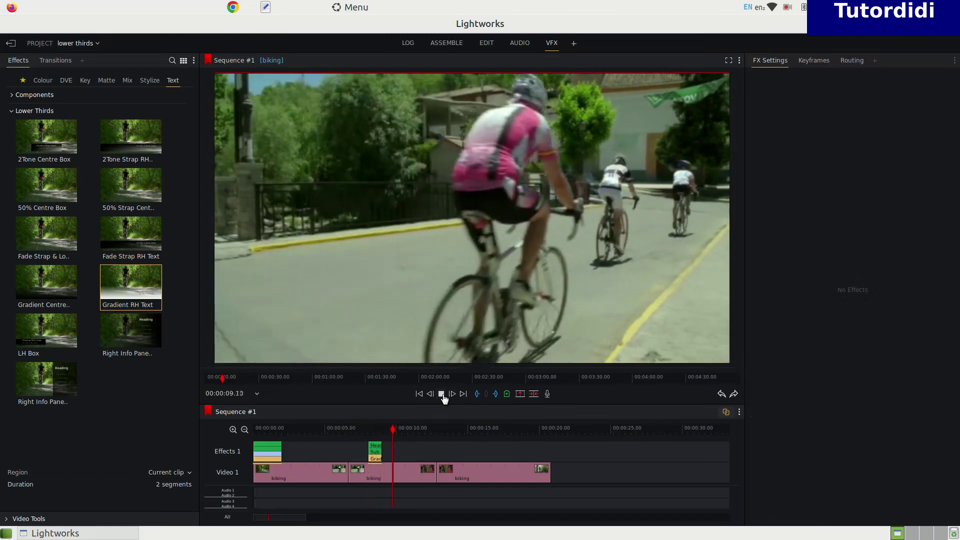
click(394, 429)
drag(381, 452, 400, 452)
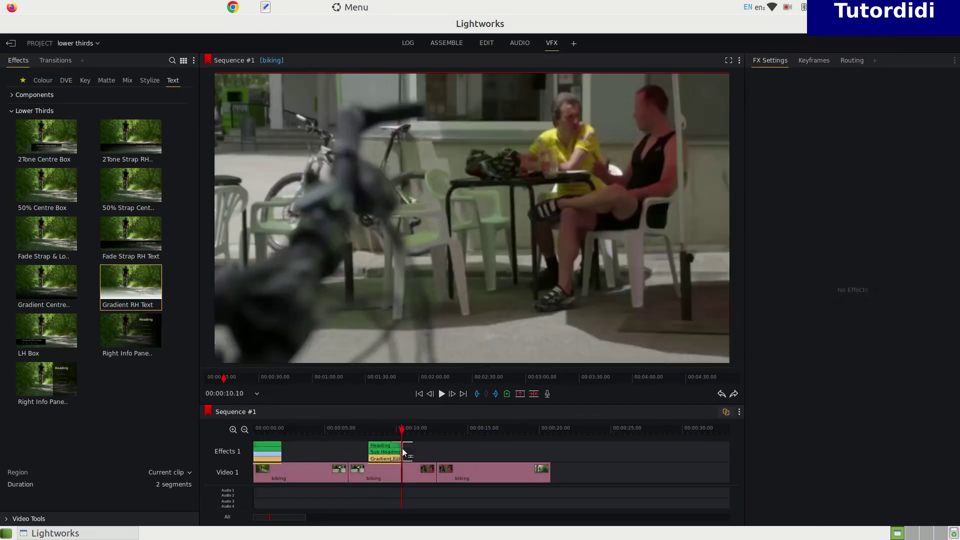
click(368, 437)
click(360, 428)
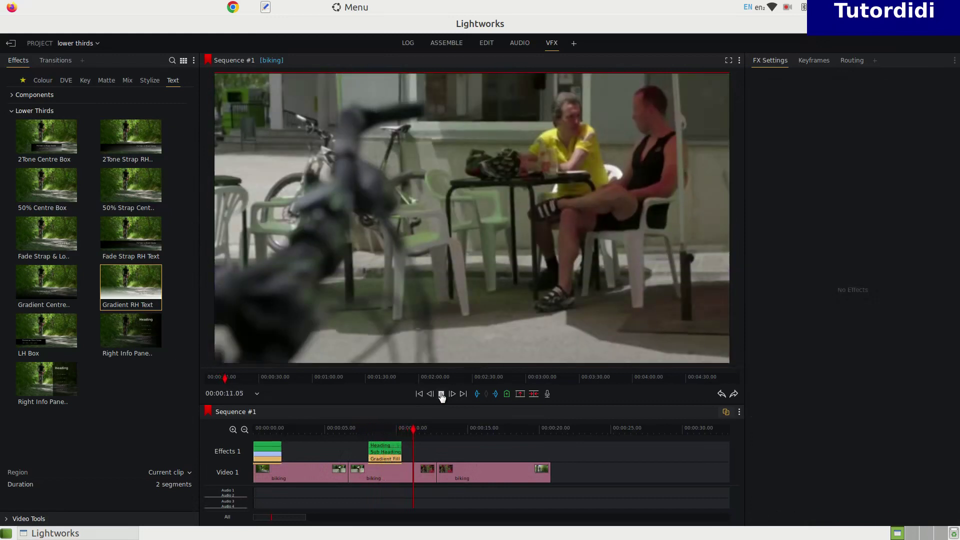
Stop playback, add the first Right Info Panel lower third at the end of the biking video, and set its heading to "Thanks!!"
click(441, 395)
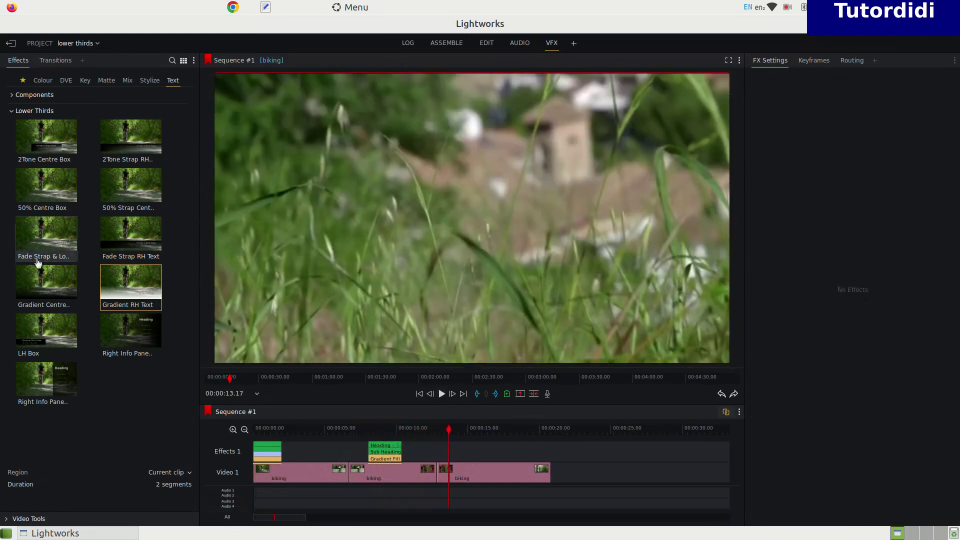
drag(129, 332, 544, 450)
click(804, 130)
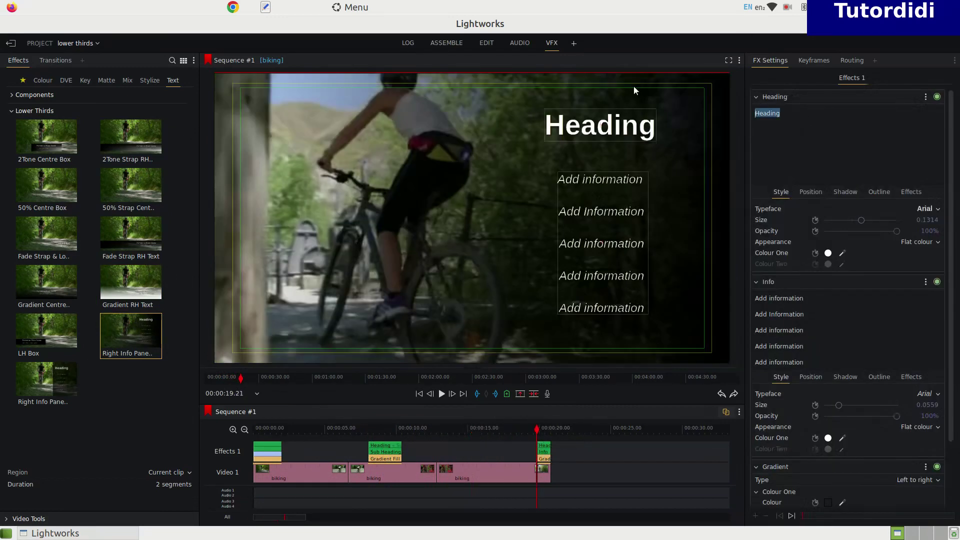
text(Thanks!!)
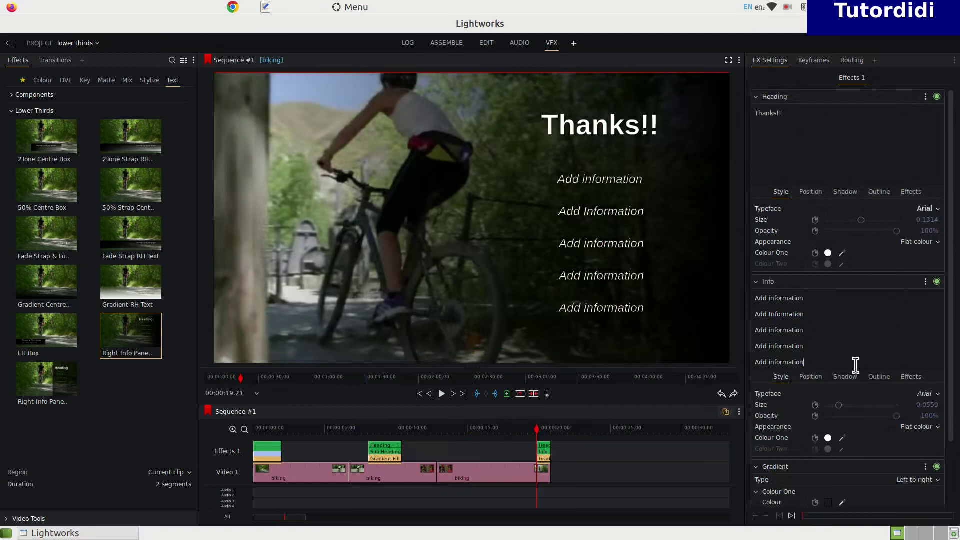
Replace the info panel's placeholder information text with "Like", "Subscribe" and "Share" on separate lines
key(ctrl+a)
text(Like)
key(Return)
text(Subscribe)
key(Return)
text(Share)
key(Return)
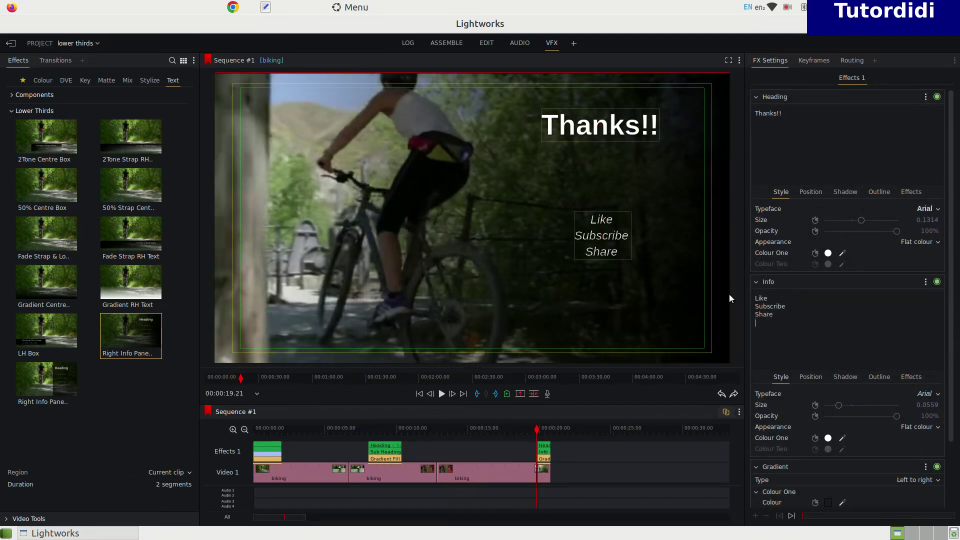
Extend the info panel's start back to about 00:00:19 on the timeline and play the sequence
click(537, 429)
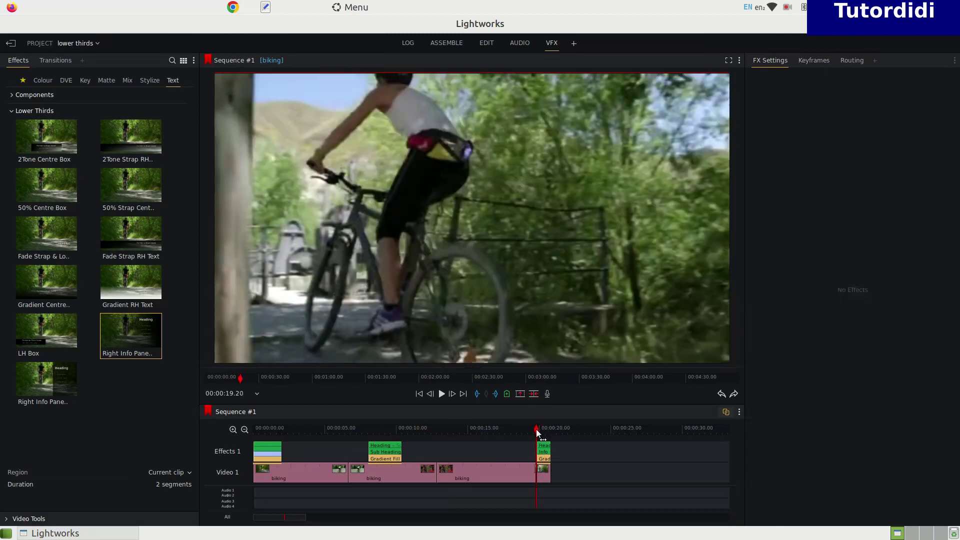
drag(537, 451, 275, 428)
key(Home)
click(441, 394)
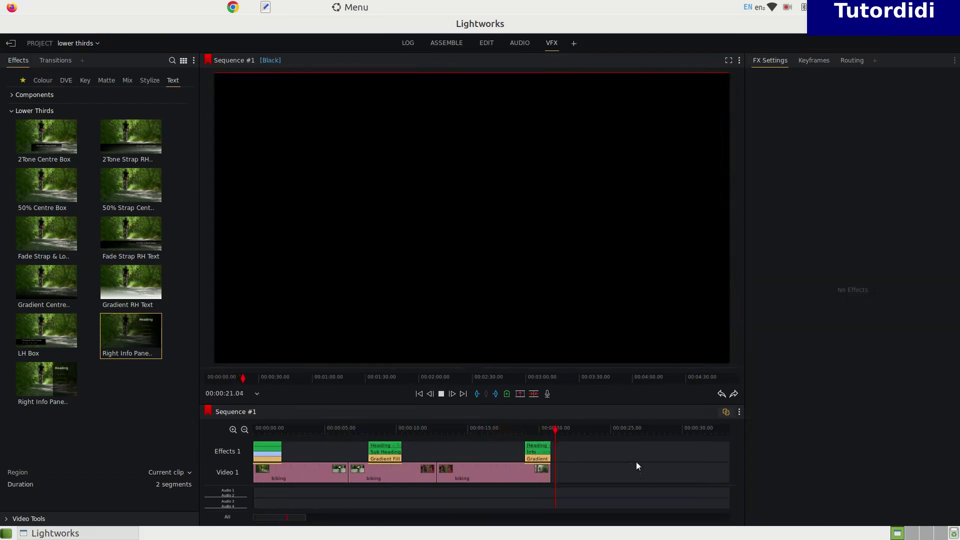
Select the "Thanks!!" info panel and apply Typewriter as the in effect and Fade as the out effect of its info text
drag(556, 427, 536, 428)
click(532, 446)
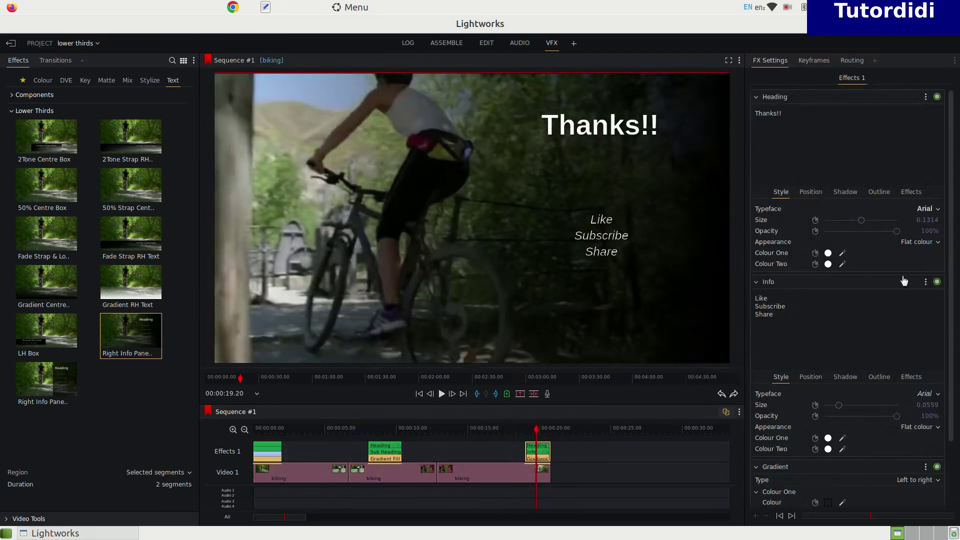
click(911, 378)
click(936, 395)
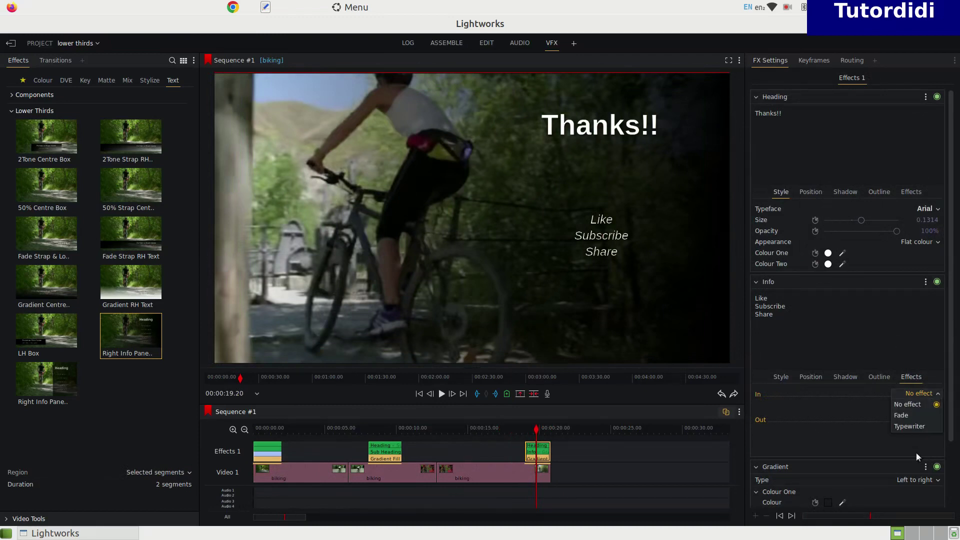
click(920, 429)
click(931, 420)
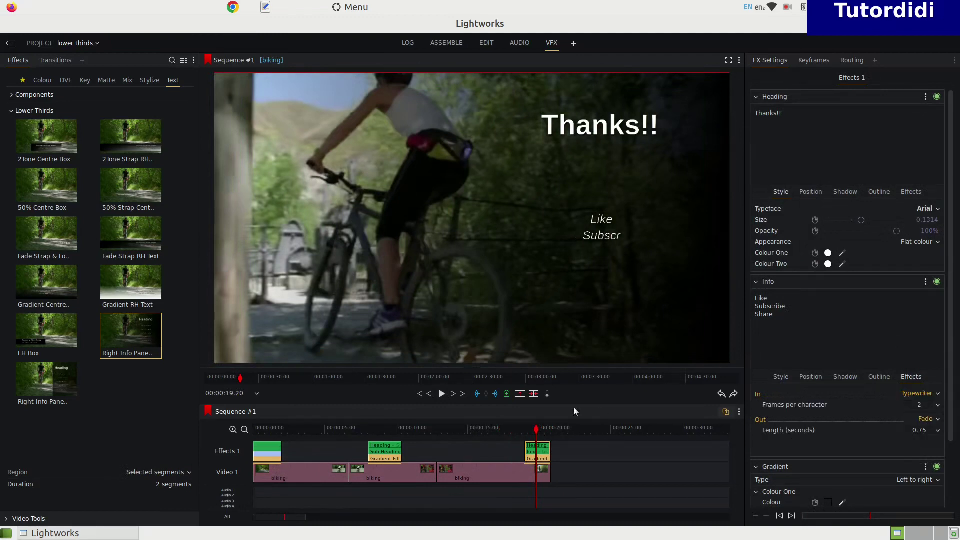
Preview the info panel's text effects near the end of the video, then play the whole sequence from the beginning
click(509, 430)
click(441, 394)
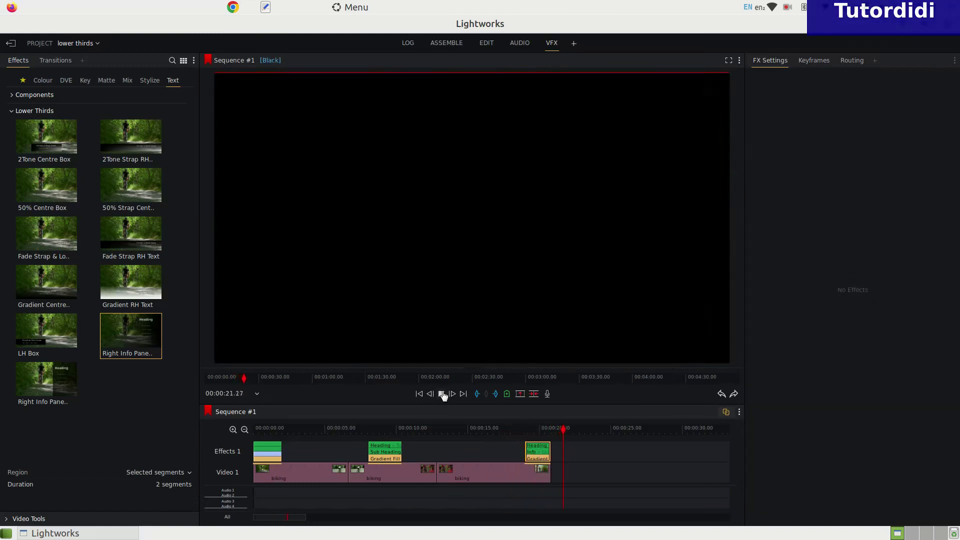
click(442, 394)
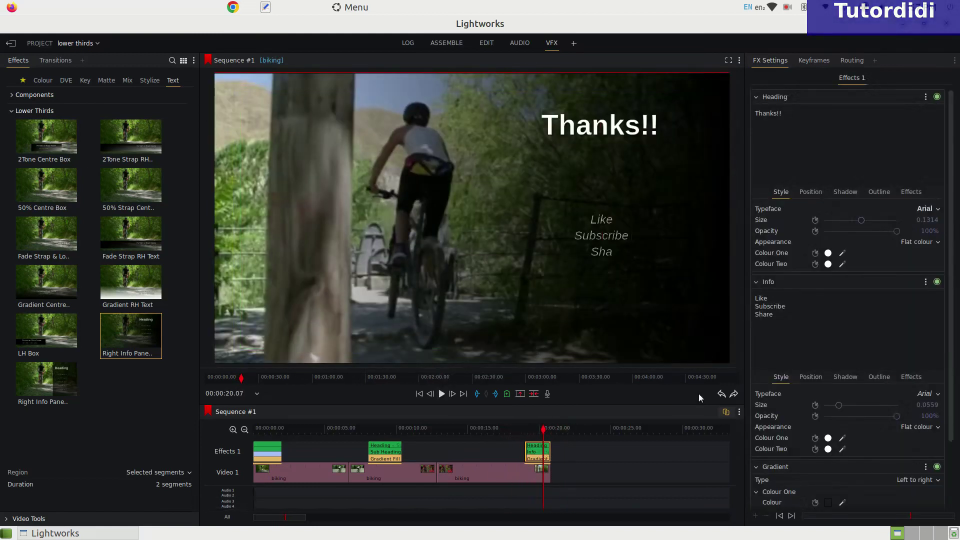
drag(542, 438, 243, 444)
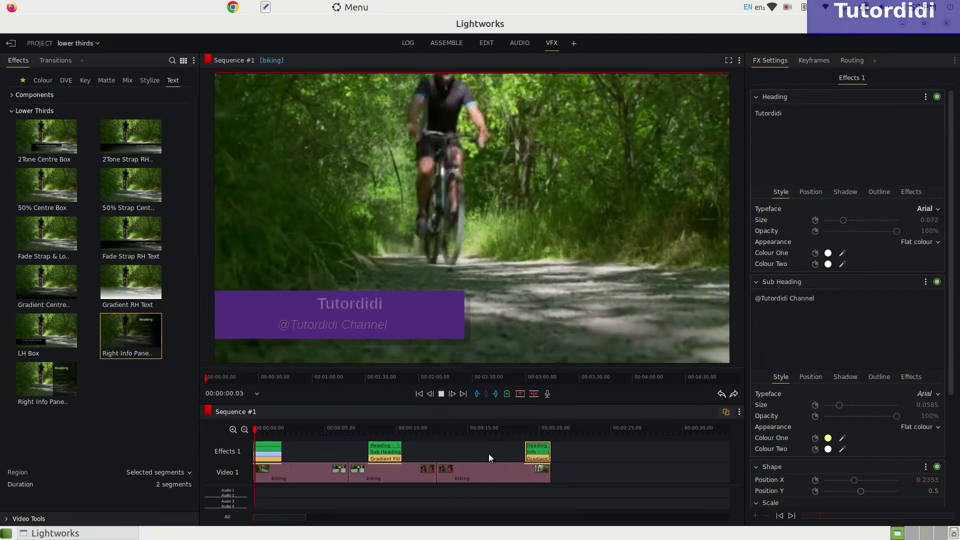